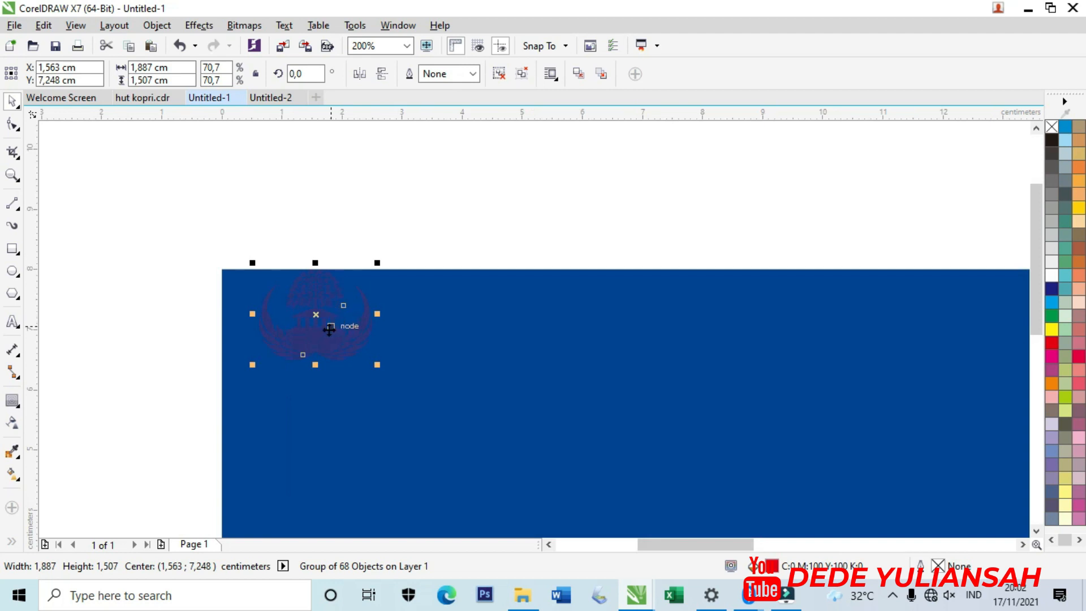
Place the emblem near the blue banner's upper-left corner, recolour it white and put a copy beside it along the upper edge
drag(314, 322, 315, 339)
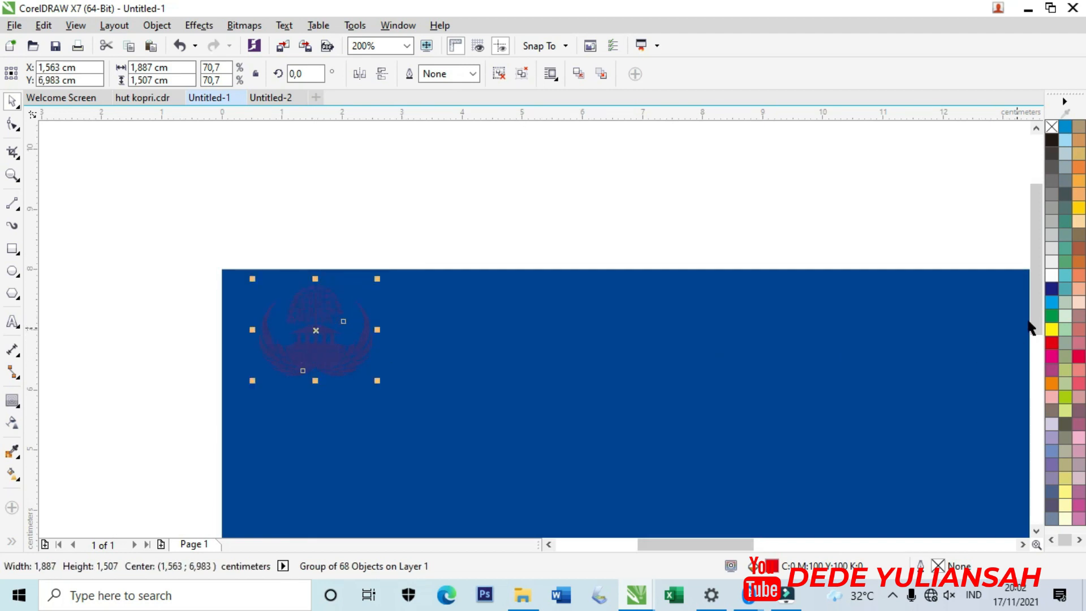
click(1051, 276)
drag(300, 334, 400, 315)
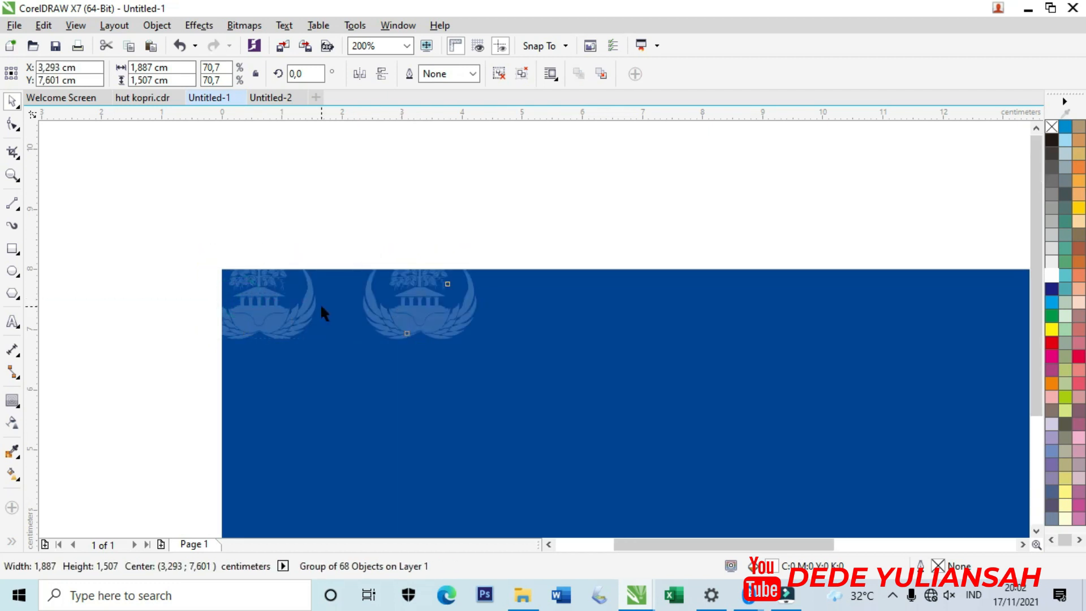
Repeat the emblem copy at the same spacing until ten emblems run across the banner's upper edge
scroll(320, 307, down, 2)
key(ctrl+r)
key(ctrl+r)
key(ctrl+r)
key(ctrl+r)
key(ctrl+r)
key(ctrl+r)
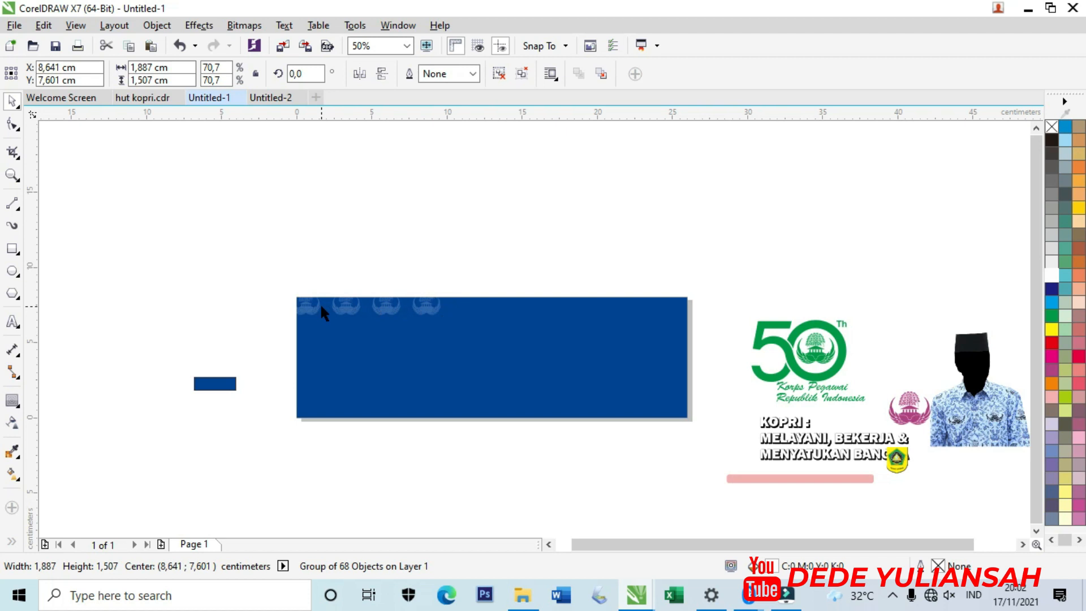
key(ctrl+r)
key(ctrl+r)
Shift the whole ten-emblem row to about X 12.93 cm, Y 7.49 cm and group it
drag(268, 264, 710, 329)
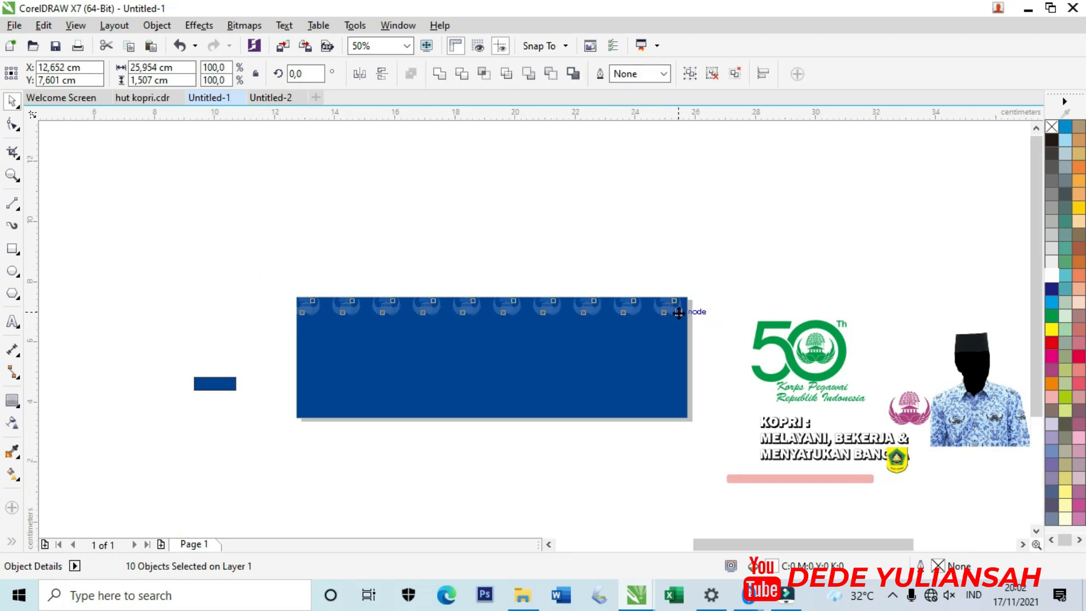
scroll(669, 308, up, 2)
drag(635, 284, 653, 291)
scroll(652, 290, down, 1)
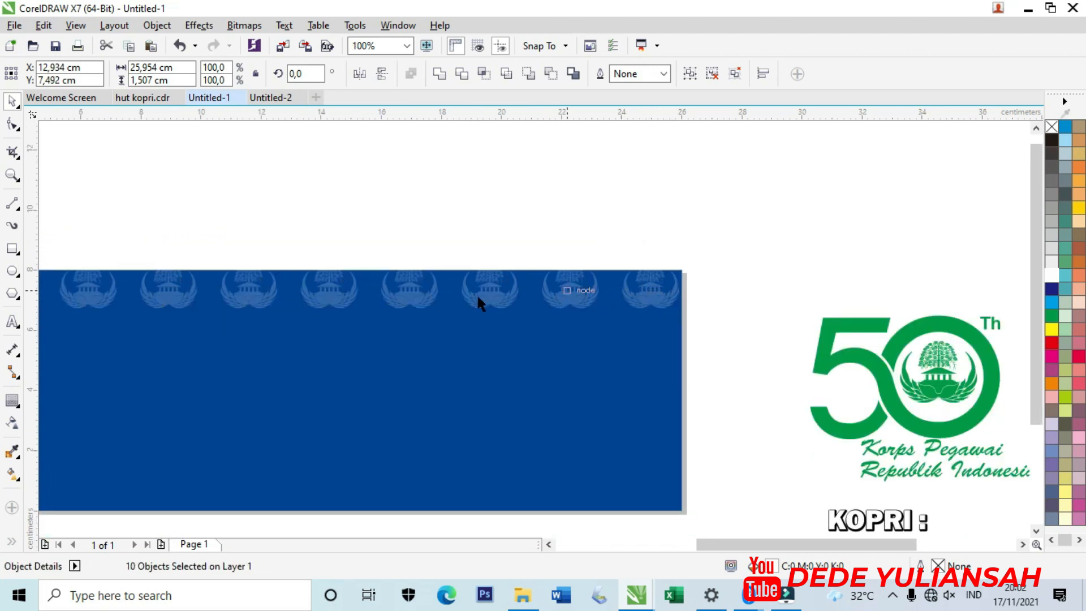
key(ctrl+d)
key(ctrl+z)
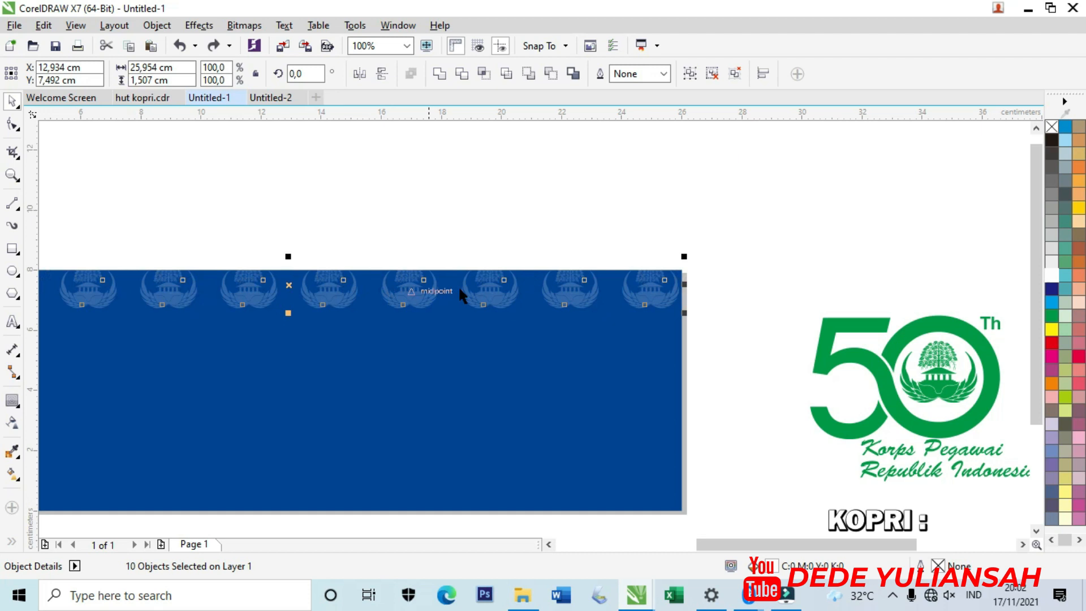
scroll(460, 293, down, 2)
key(ctrl+g)
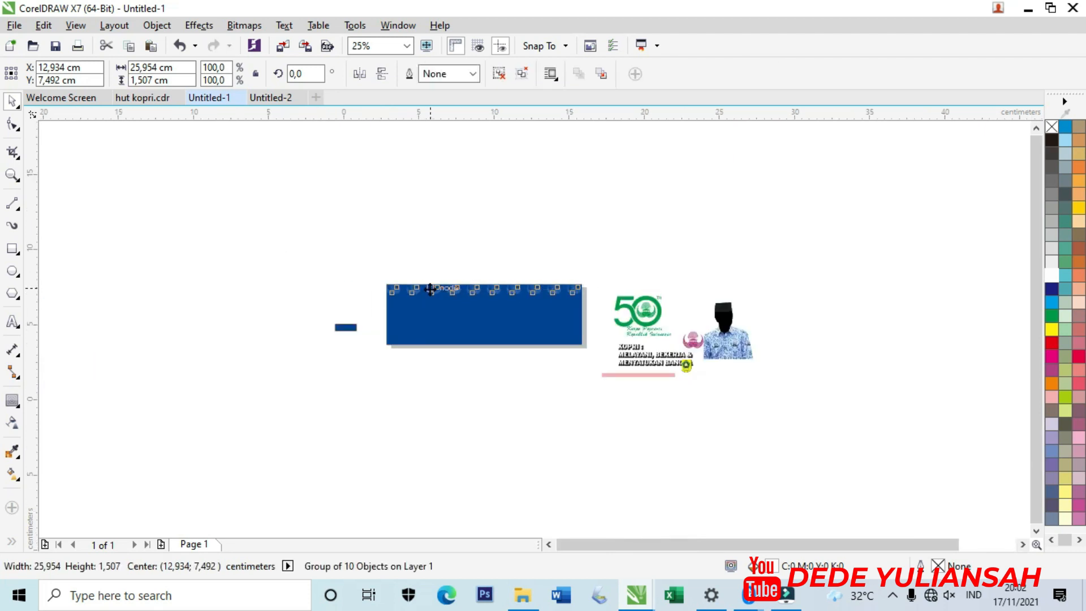
Put a copy of the grouped emblem row straight below the first and fine-tune its vertical spacing
scroll(431, 286, up, 1)
drag(433, 287, 436, 316)
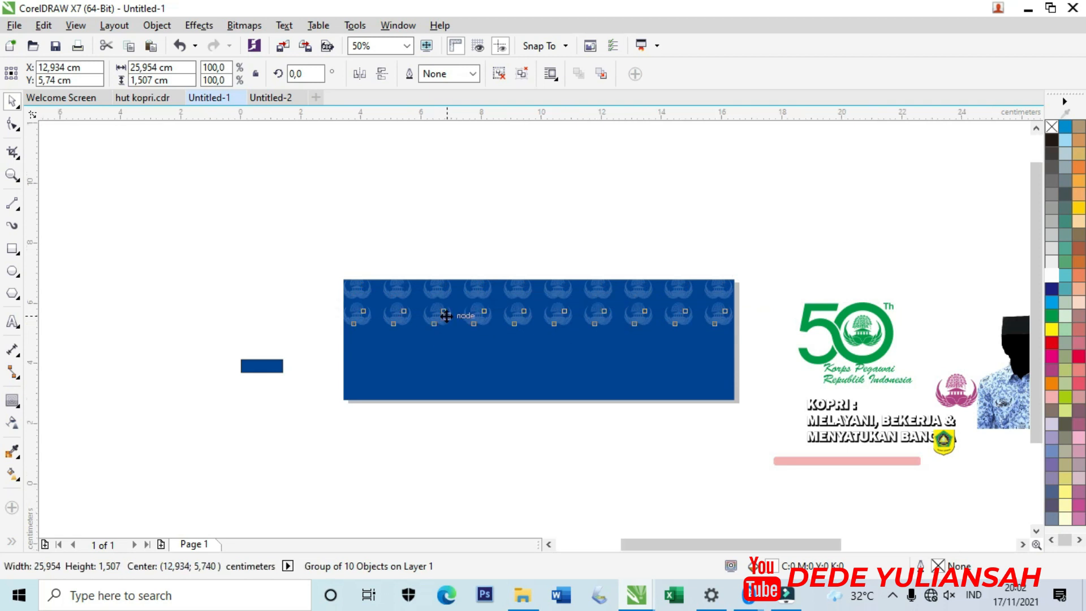
scroll(446, 315, up, 1)
scroll(421, 303, up, 1)
click(422, 301)
mouse_move(422, 302)
mouse_down()
mouse_move(422, 310)
mouse_move(423, 297)
mouse_up()
Duplicate the emblem row twice more down the banner and group all four rows
scroll(422, 289, down, 3)
key(ctrl+d)
key(ctrl+d)
click(375, 242)
drag(355, 240, 600, 327)
key(ctrl+g)
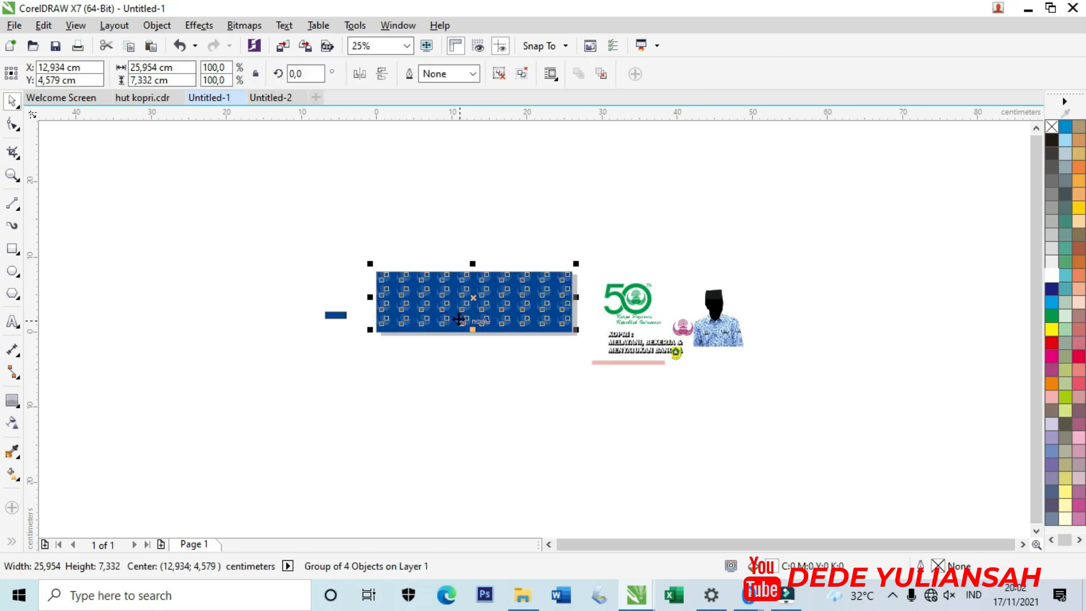
PowerClip the grouped emblem pattern inside the blue banner rectangle
scroll(456, 316, up, 1)
scroll(464, 325, up, 1)
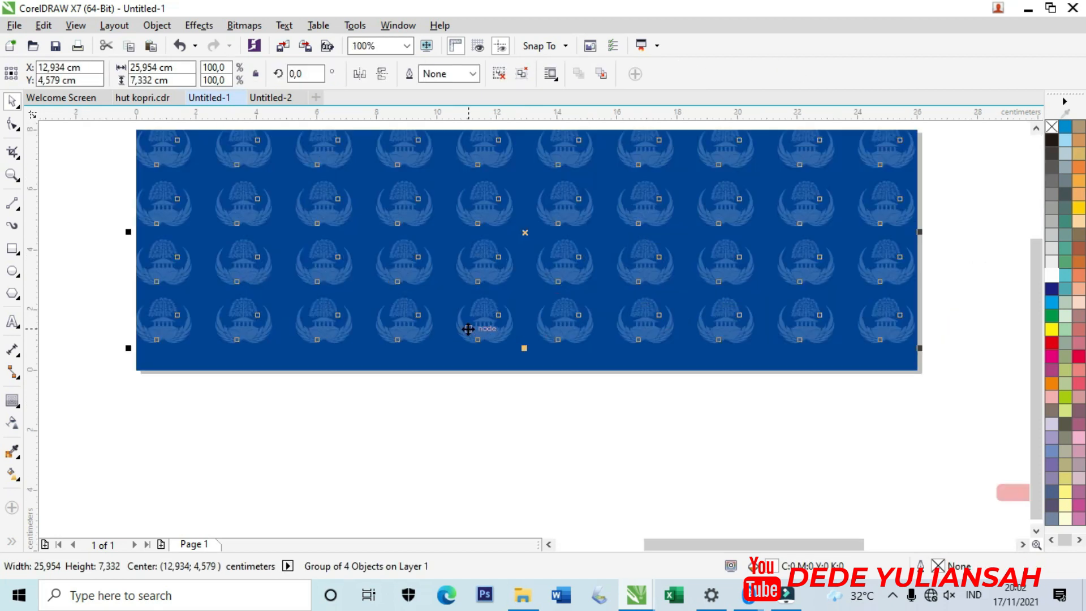
right_click(472, 329)
click(527, 190)
click(457, 367)
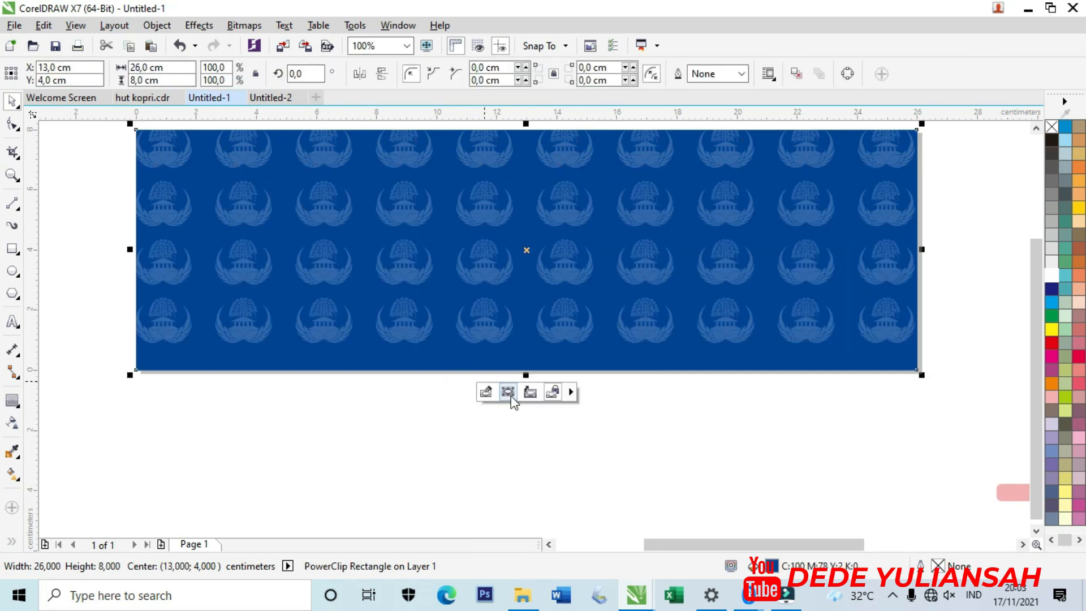
Centre the clipped emblem pattern vertically in the banner and enlarge it proportionally to about 27.45 by 7.76 cm
click(508, 391)
drag(488, 329, 511, 338)
drag(606, 291, 610, 293)
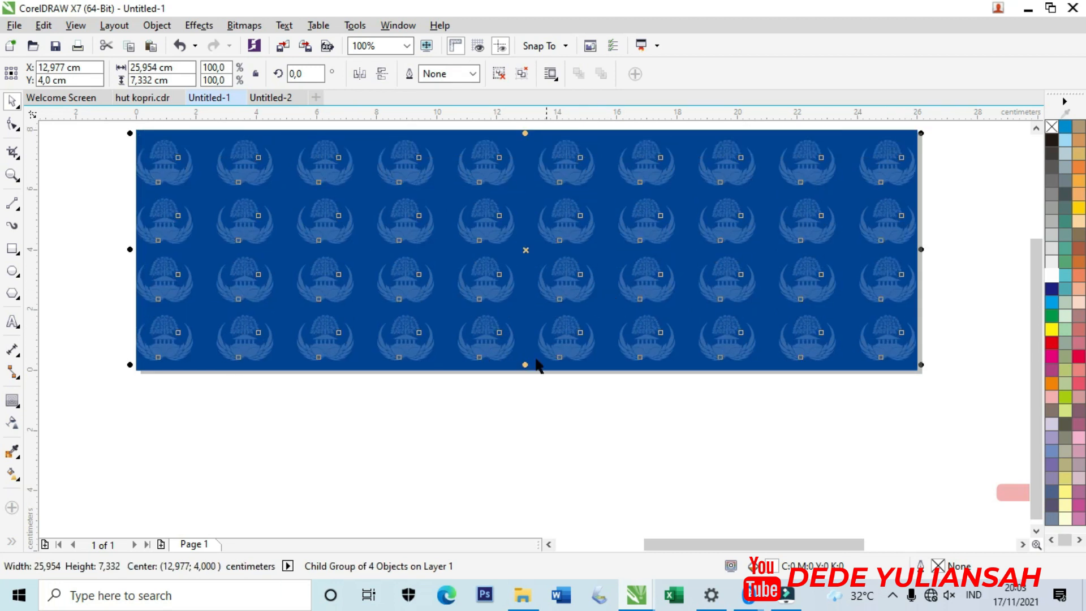
drag(921, 134, 920, 168)
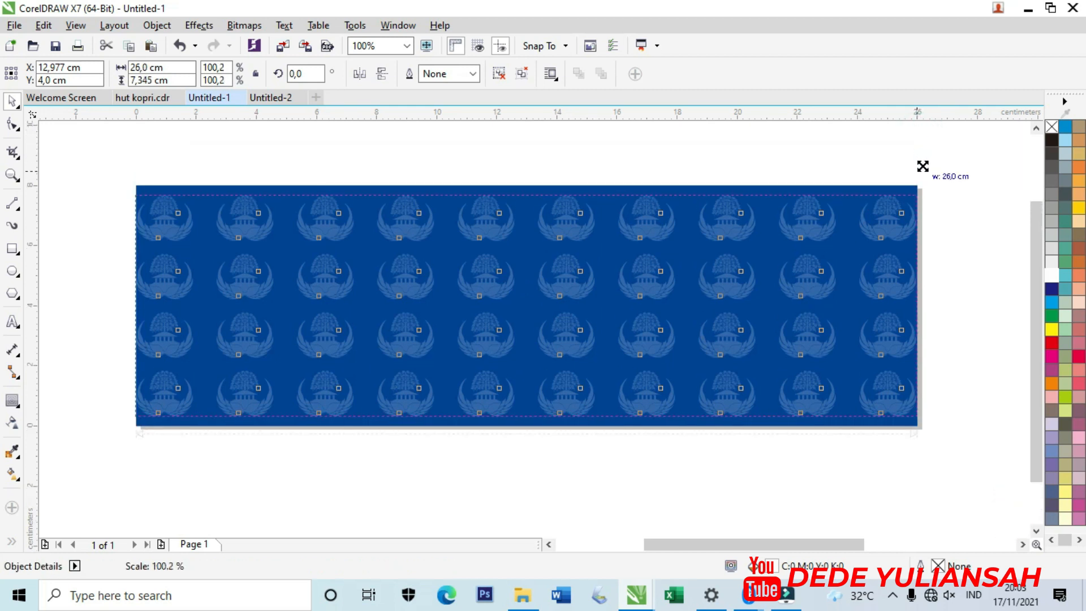
drag(922, 166, 942, 186)
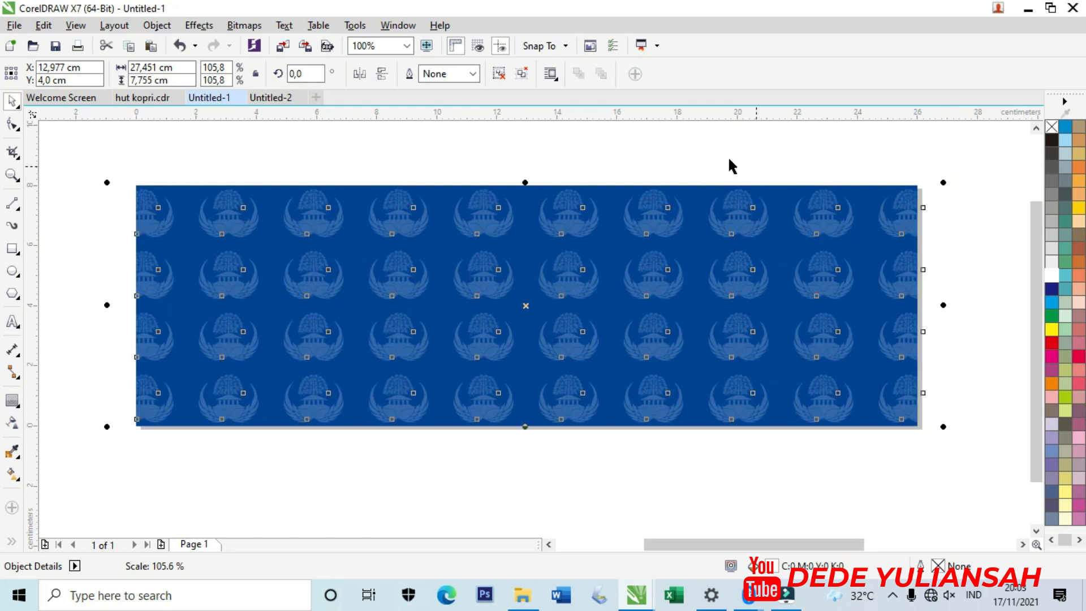
click(688, 139)
scroll(535, 276, down, 2)
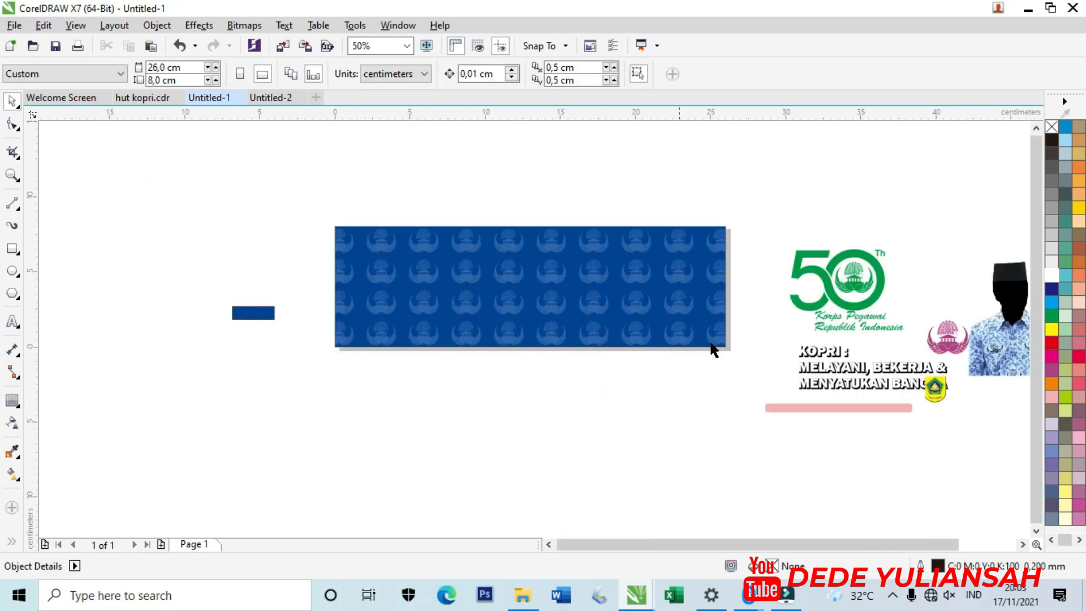
Position the batik-shirt portrait at the banner's left end, centred at about X 4.38 cm, Y 3.10 cm, overhanging the lower edge
drag(1004, 342, 385, 324)
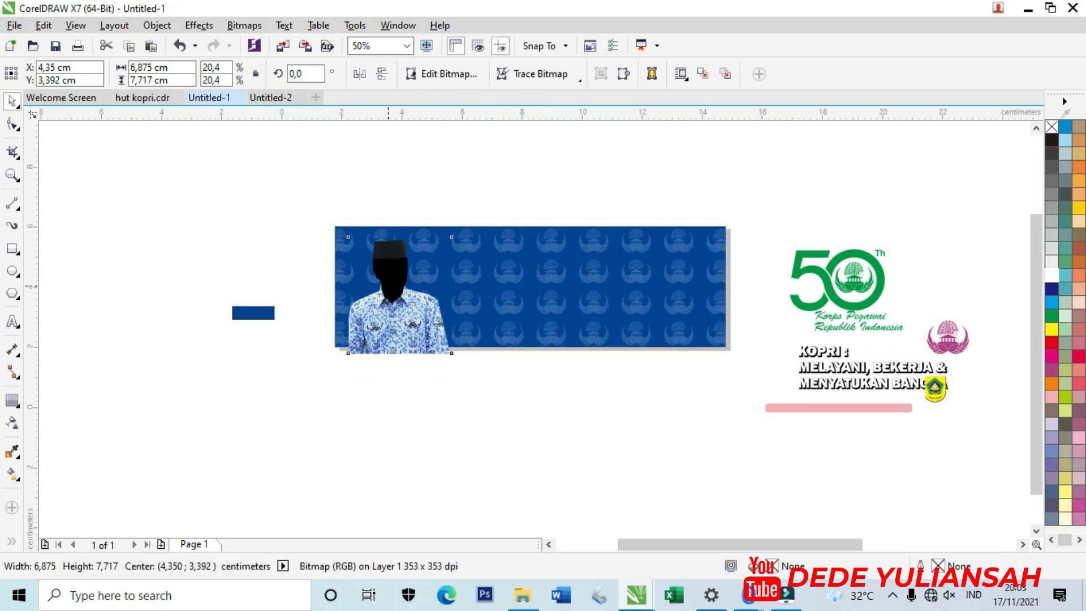
scroll(400, 296, up, 1)
drag(388, 295, 395, 301)
drag(414, 341, 408, 331)
PowerClip the portrait inside the blue banner rectangle
right_click(408, 332)
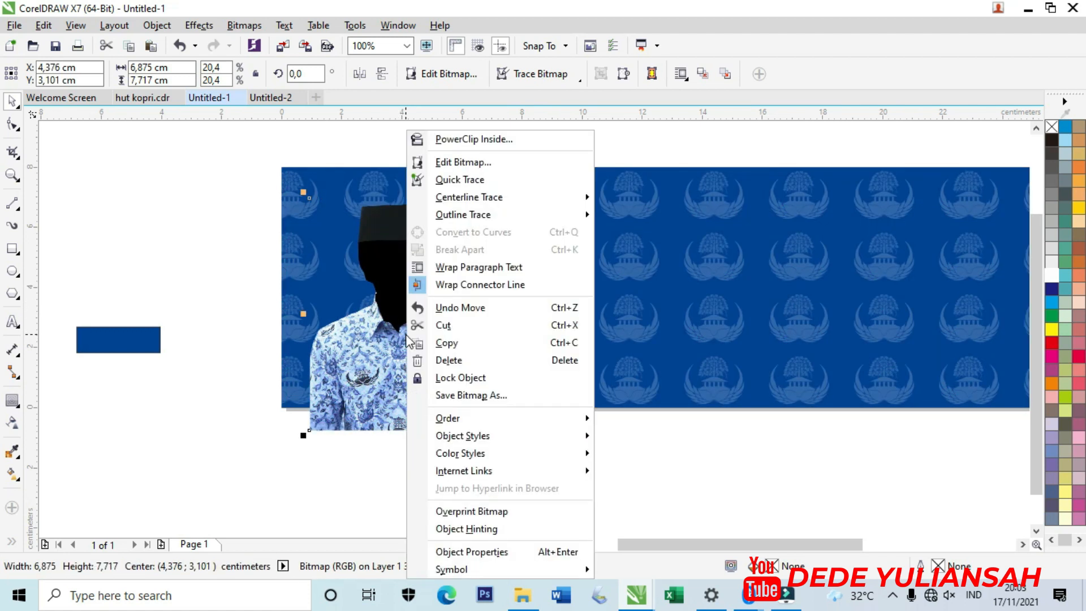
click(459, 140)
click(577, 221)
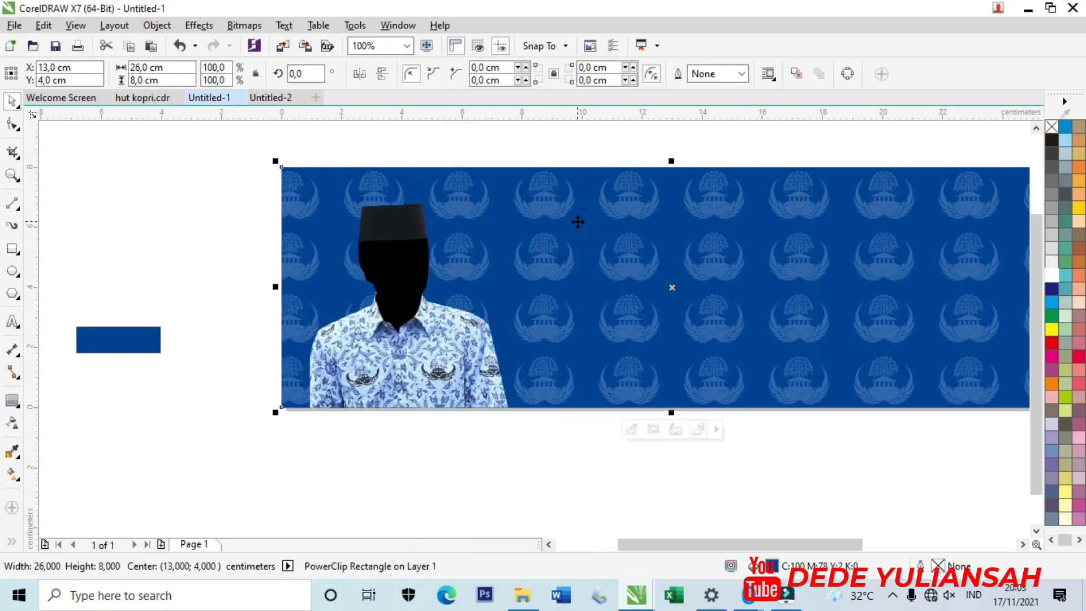
scroll(429, 289, down, 2)
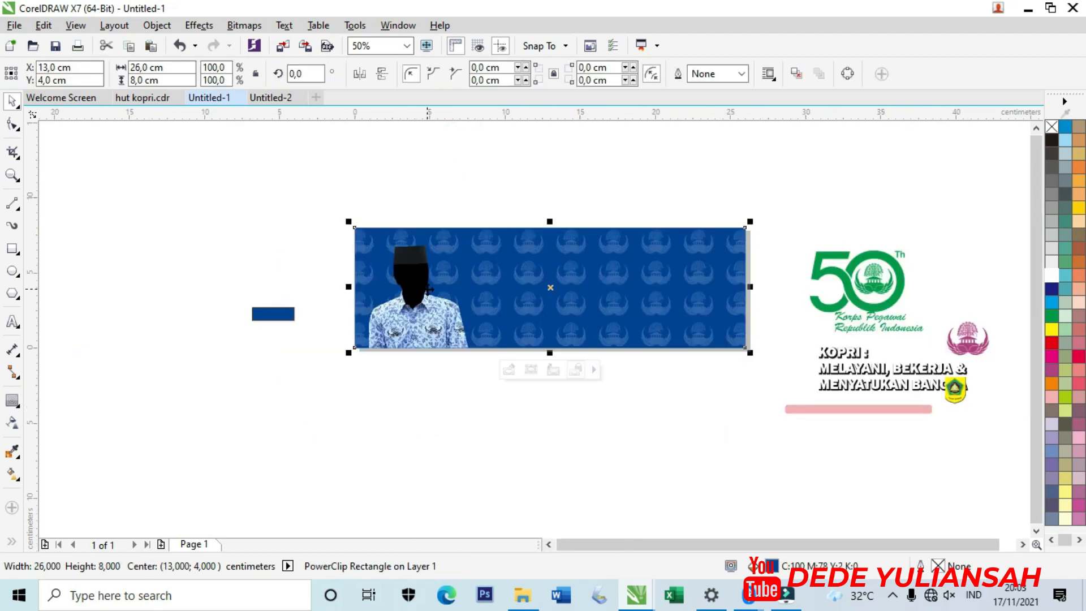
click(746, 190)
Place the green 50th anniversary logo beside the portrait at about X 11.95 cm, Y 3.83 cm and recolour it white
drag(885, 303, 932, 332)
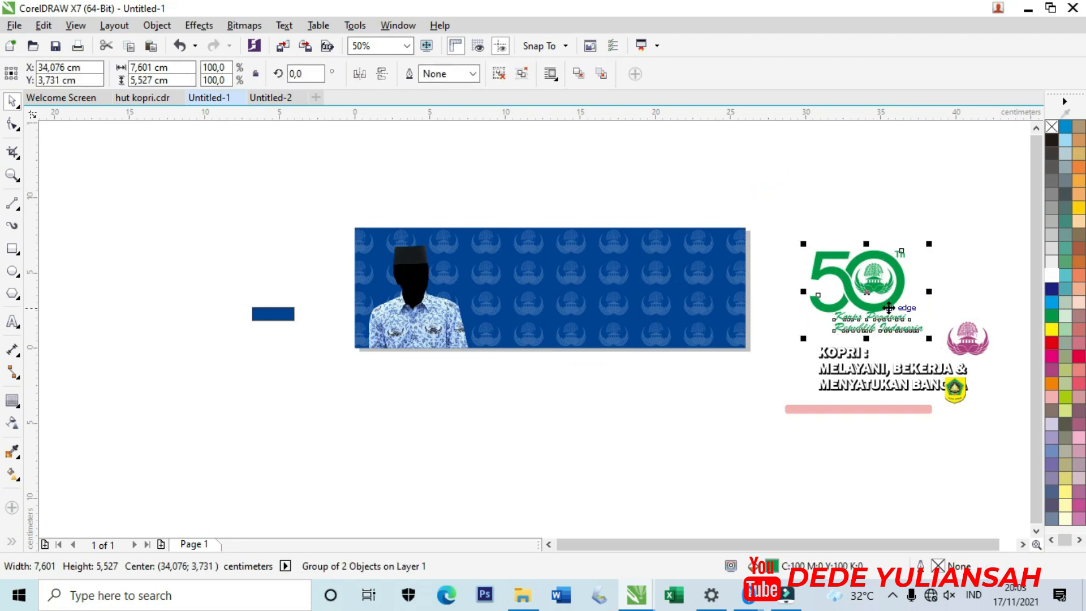
drag(871, 294, 540, 291)
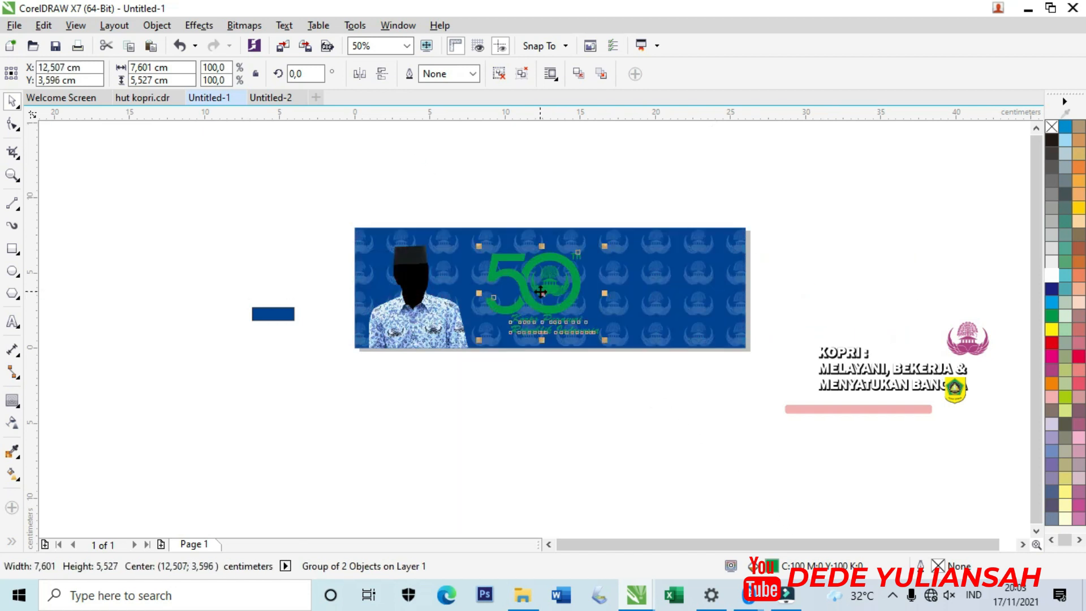
scroll(509, 305, up, 2)
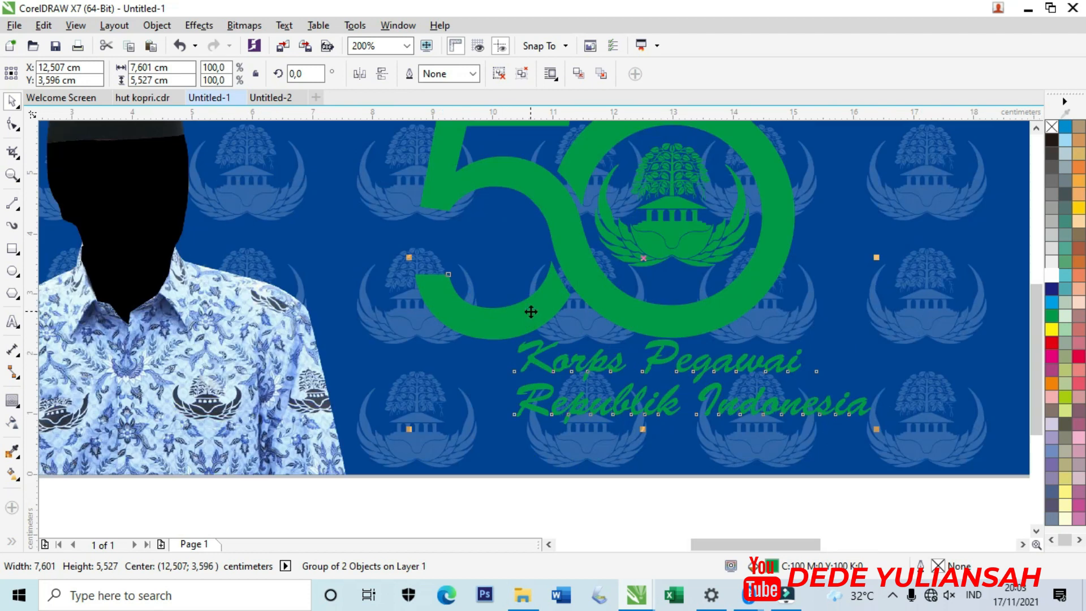
drag(531, 312, 505, 278)
scroll(482, 315, down, 1)
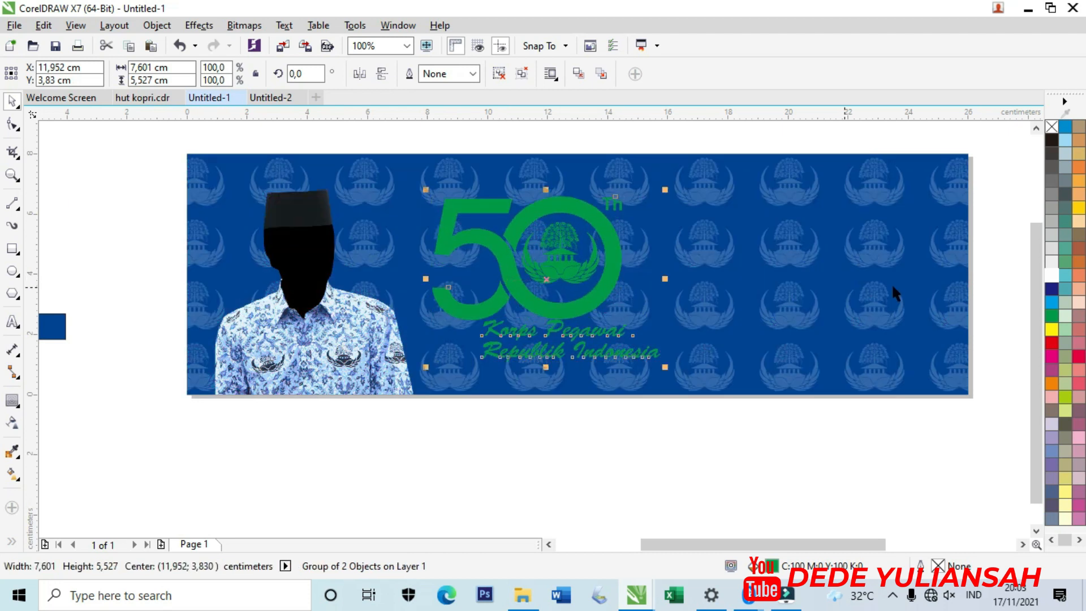
click(1049, 275)
click(648, 436)
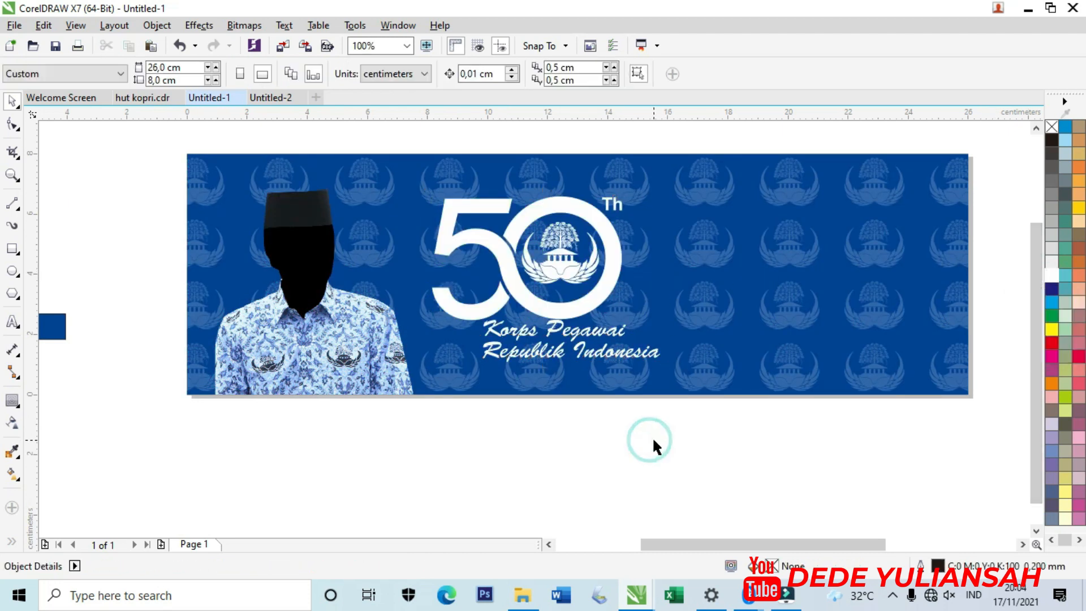
Shift the white 50th logo about 0.16 cm horizontally towards the portrait
click(561, 320)
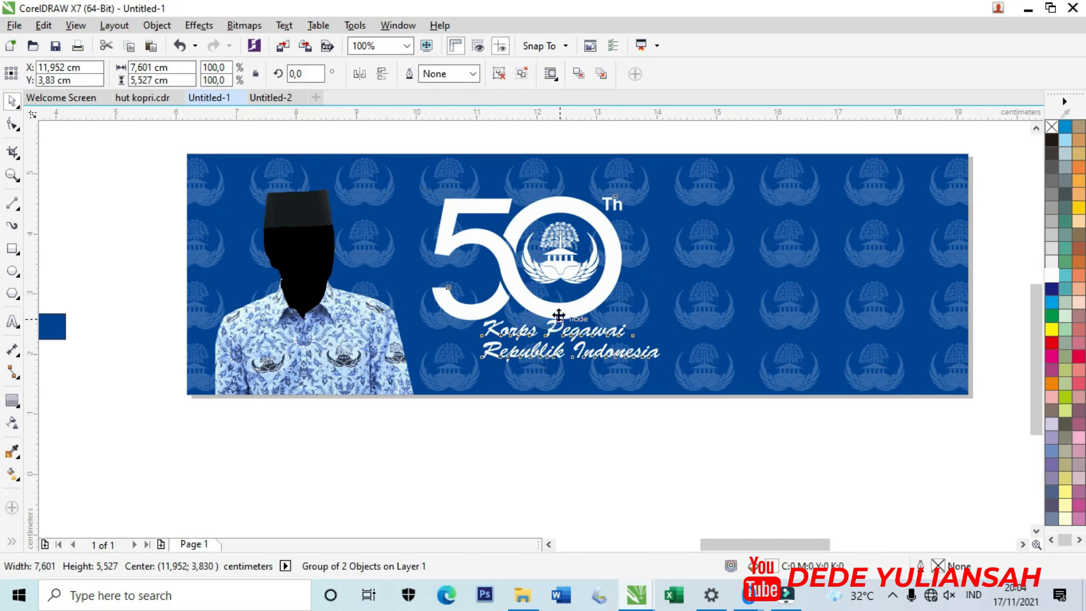
scroll(559, 316, up, 2)
drag(558, 315, 548, 315)
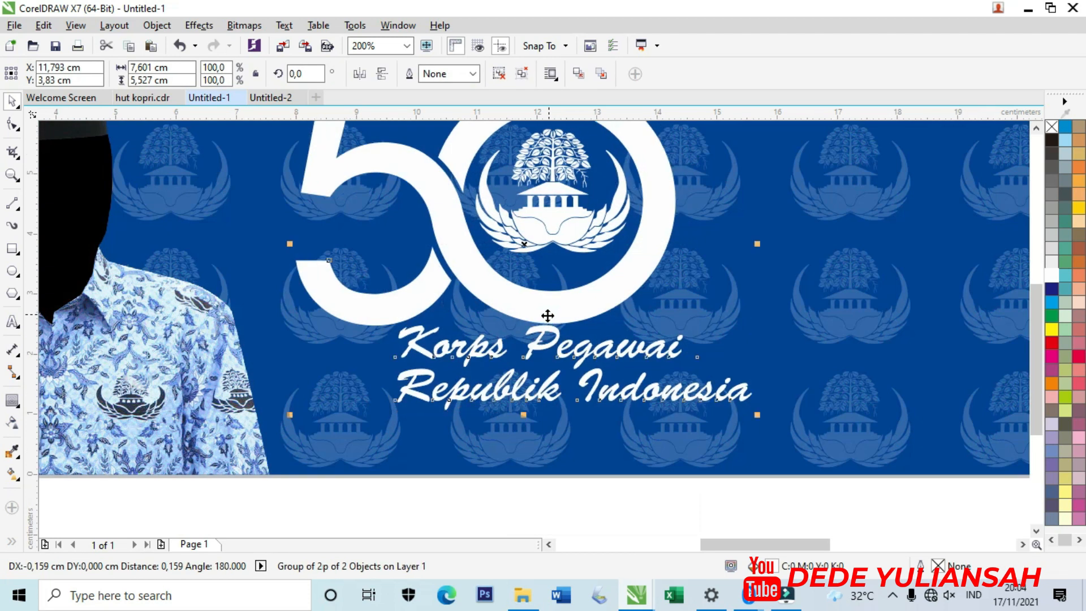
scroll(495, 343, down, 1)
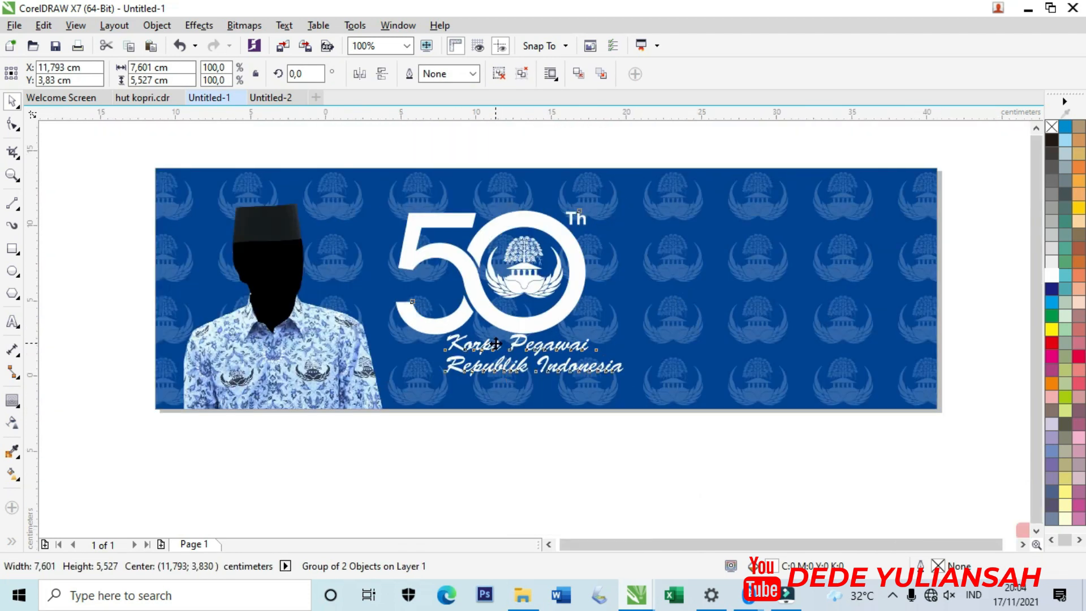
scroll(496, 343, down, 1)
click(833, 284)
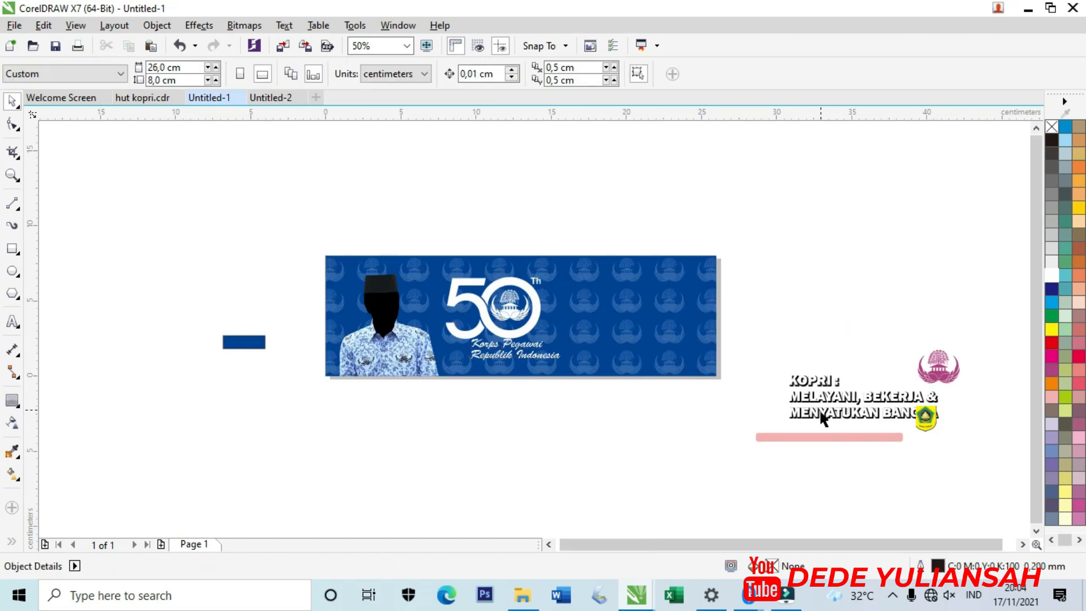
Place the "KOPRI : MELAYANI, BEKERJA & MENYATUKAN BANGSA" slogan on the banner beside the logo, centred at about X 20.56 cm, Y 3.14 cm
drag(851, 406, 645, 346)
scroll(644, 353, up, 1)
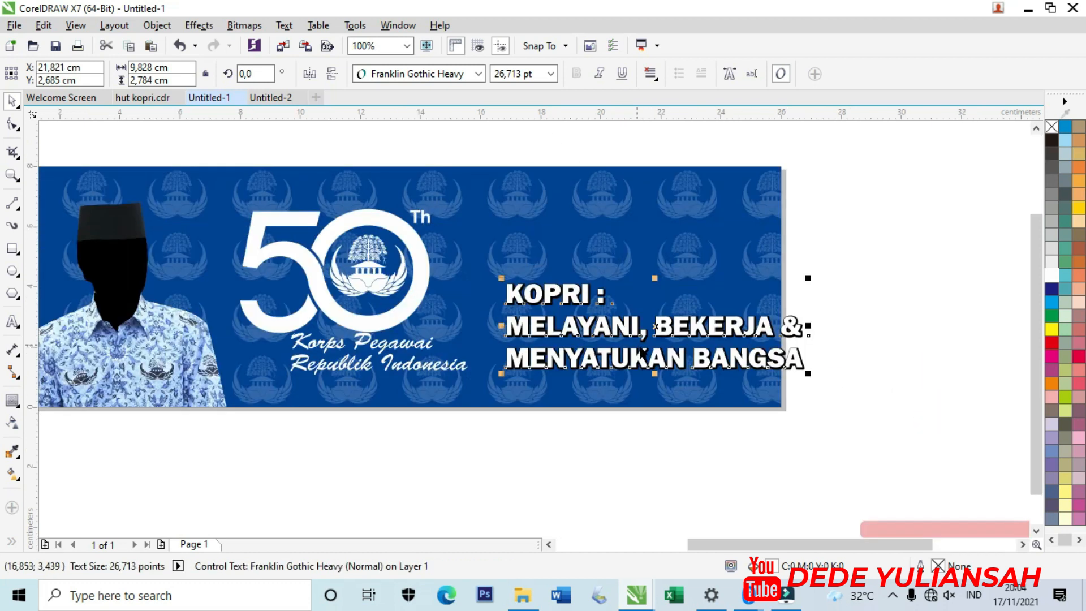
drag(652, 340, 621, 333)
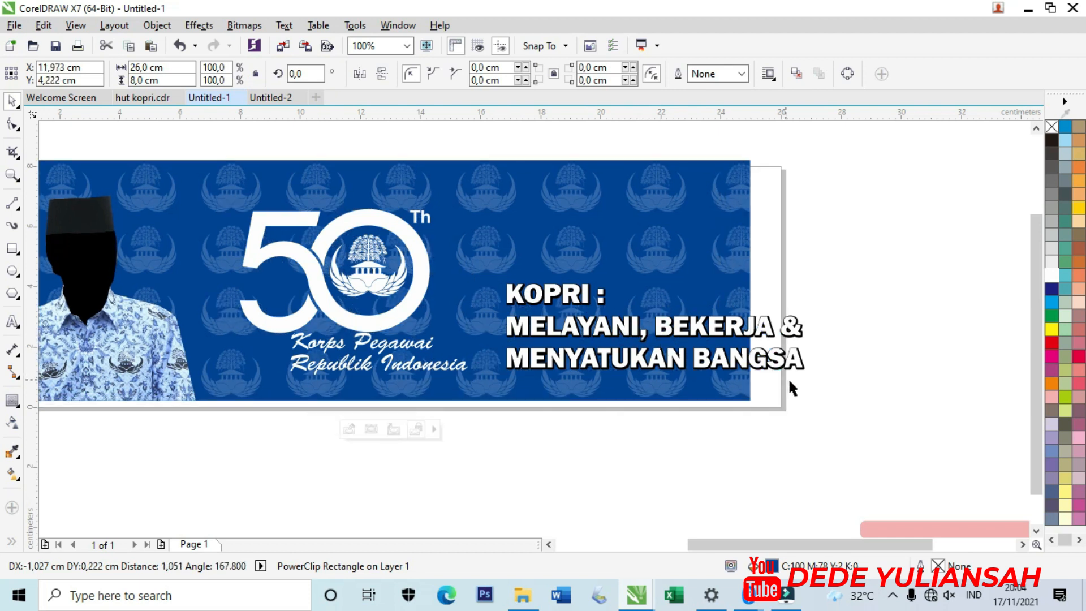
click(823, 403)
drag(785, 333, 728, 336)
scroll(751, 355, up, 2)
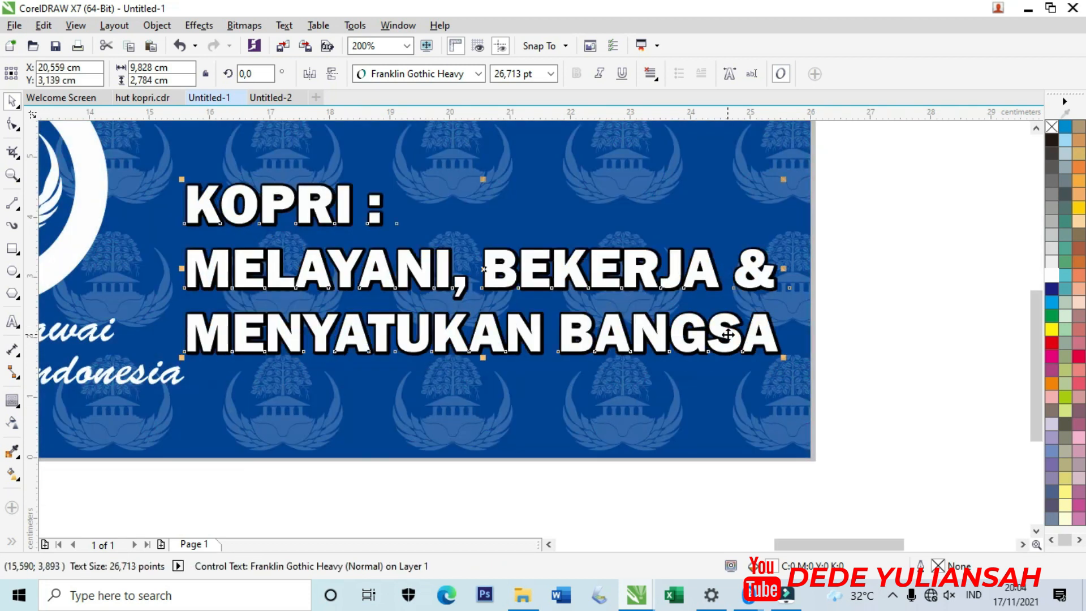
scroll(727, 335, down, 2)
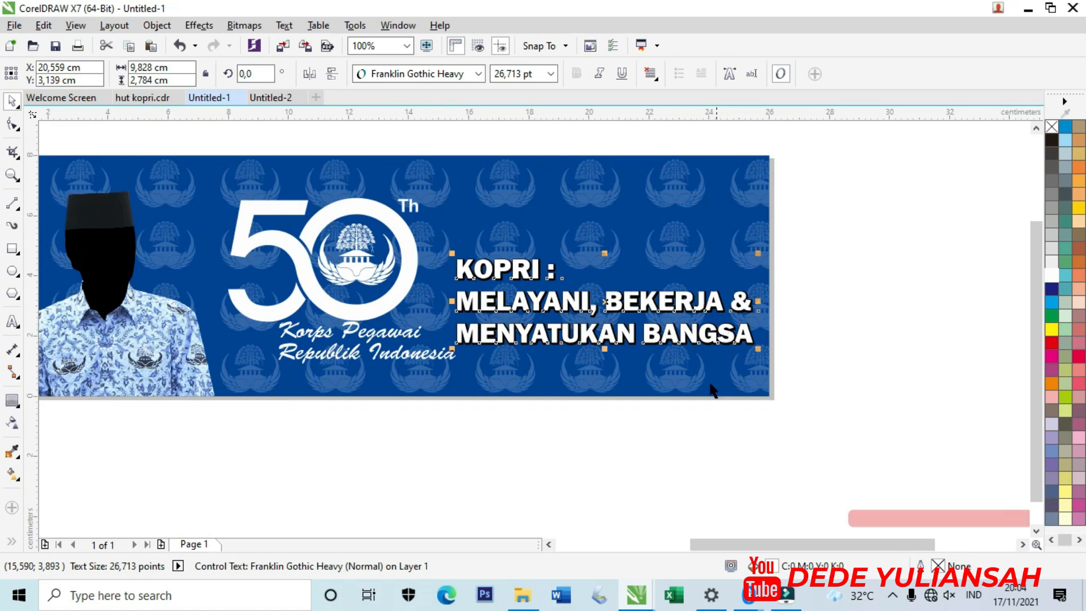
click(443, 426)
Move the 50th logo horizontally away from the slogan to about X 11.34 cm
scroll(509, 390, down, 2)
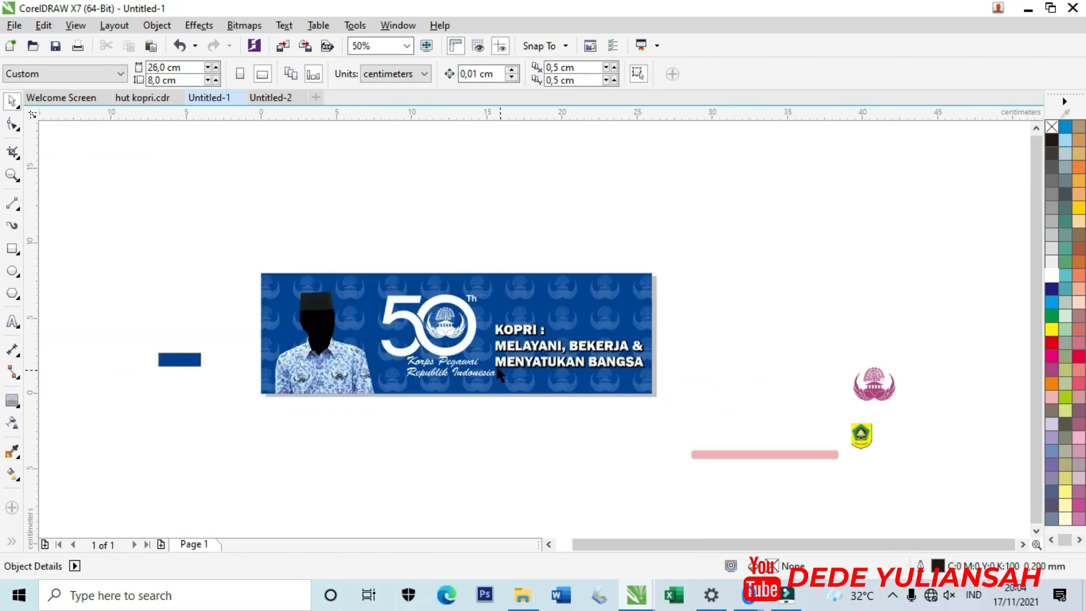
drag(364, 255, 500, 399)
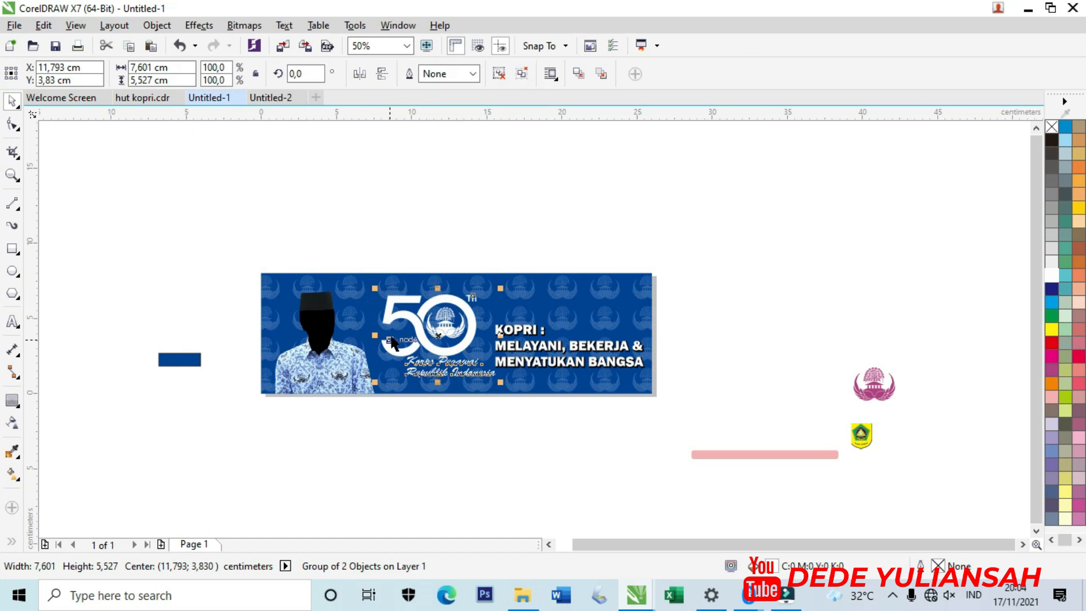
scroll(390, 351, up, 4)
drag(390, 368, 360, 367)
scroll(427, 364, down, 1)
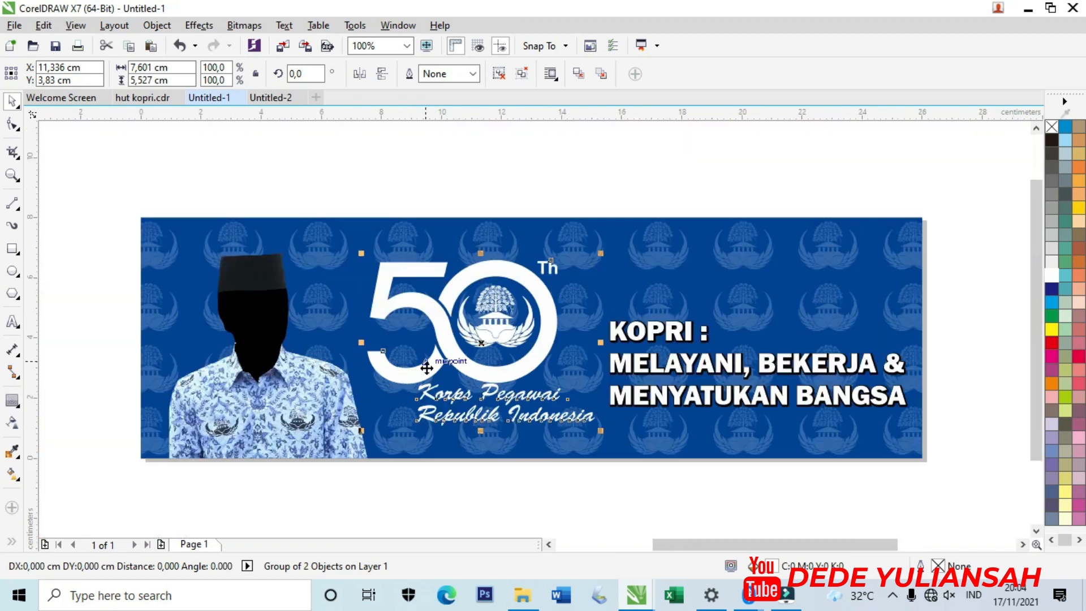
Place the pink rounded bar on the banner beneath the slogan, centred at about X 20.60 cm, Y 0.75 cm
click(601, 177)
scroll(520, 260, down, 1)
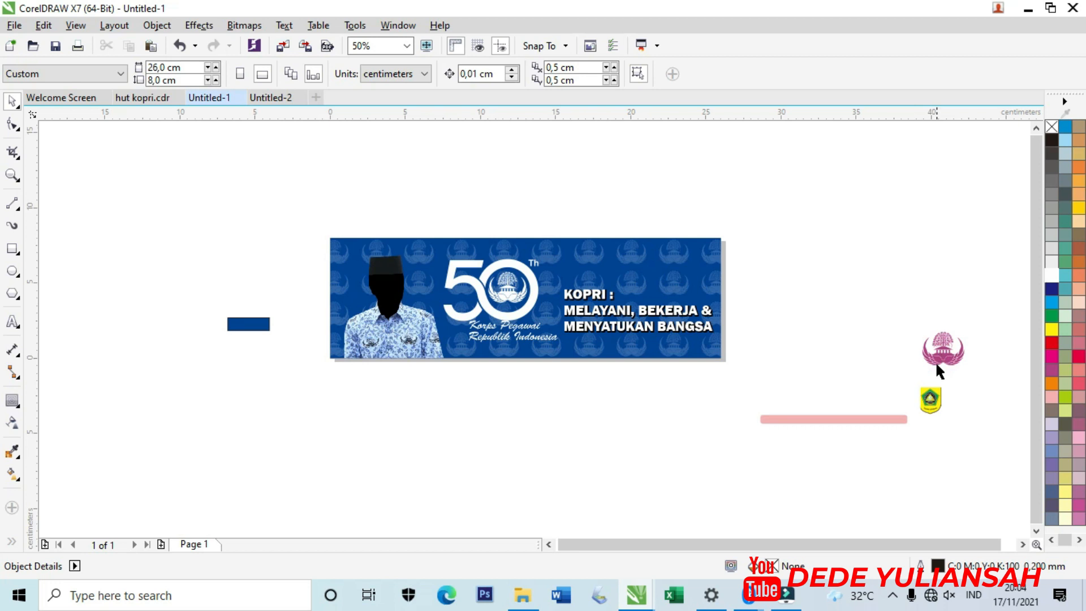
click(868, 421)
drag(861, 419, 721, 350)
drag(812, 415, 605, 343)
scroll(662, 350, up, 2)
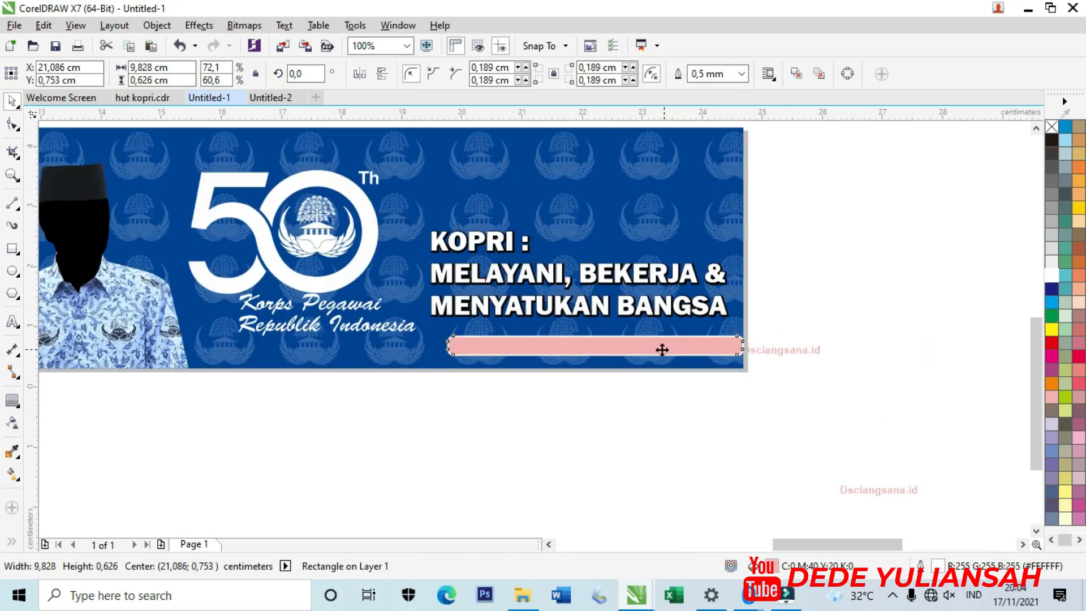
scroll(662, 349, up, 2)
drag(715, 349, 657, 350)
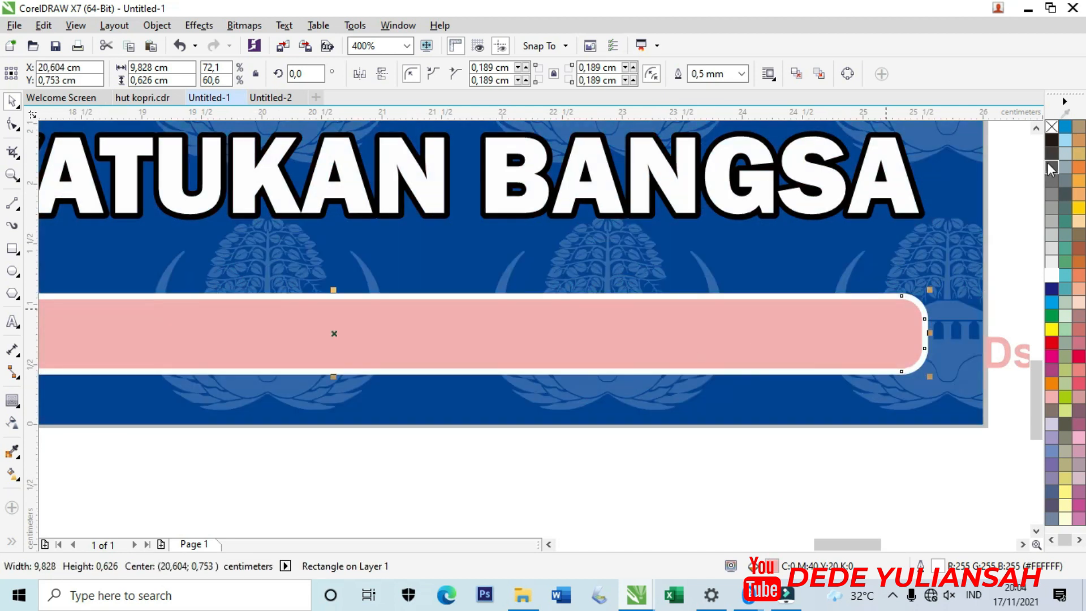
Remove the rounded bar's fill, leaving its white outline, and shift it to about X 20.51 cm, Y 0.68 cm
click(1050, 128)
scroll(880, 313, down, 2)
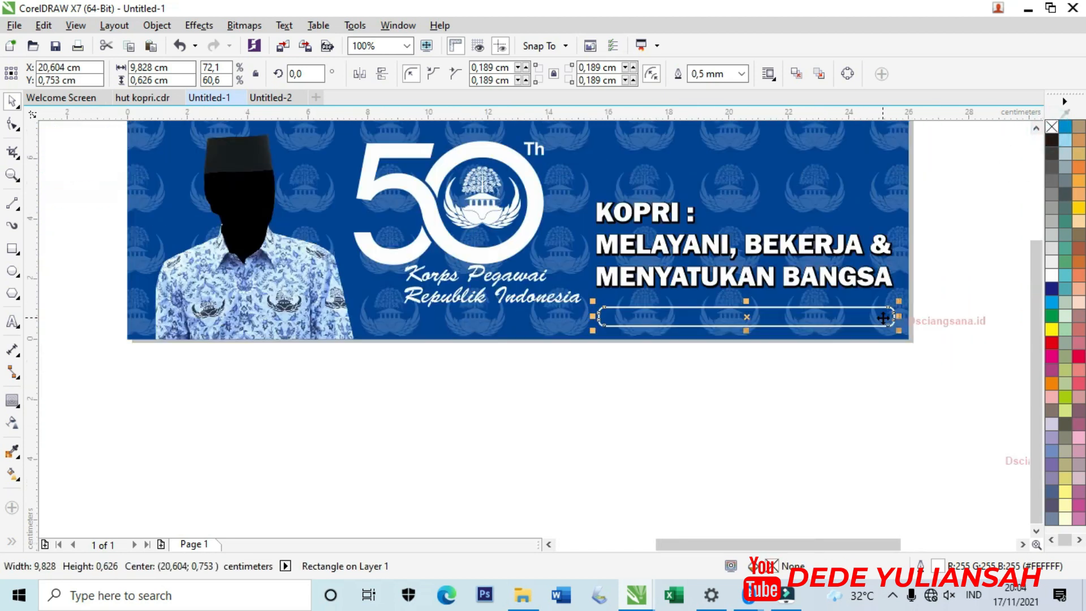
scroll(680, 326, up, 2)
drag(680, 330, 663, 342)
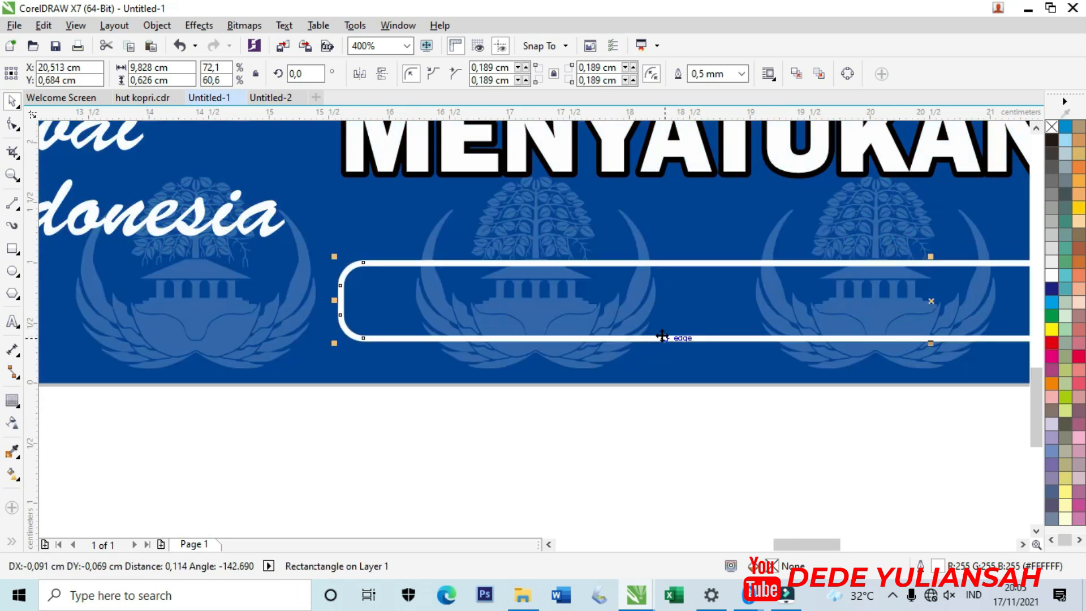
scroll(494, 362, down, 1)
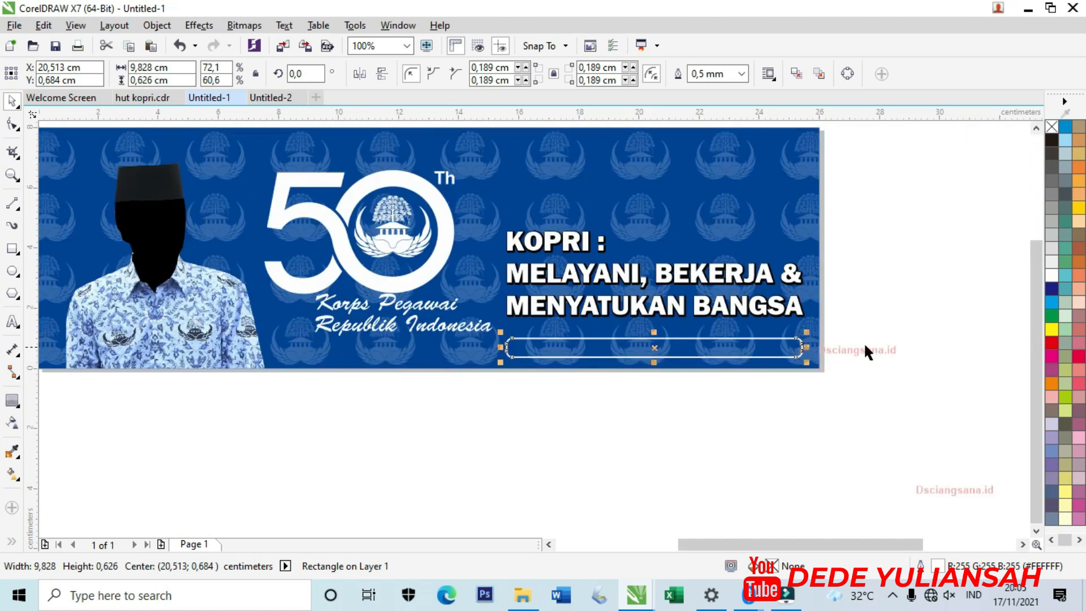
Place the "Dsciangsana.id" text inside the start of the outlined bar and recolour it white
drag(867, 344, 581, 350)
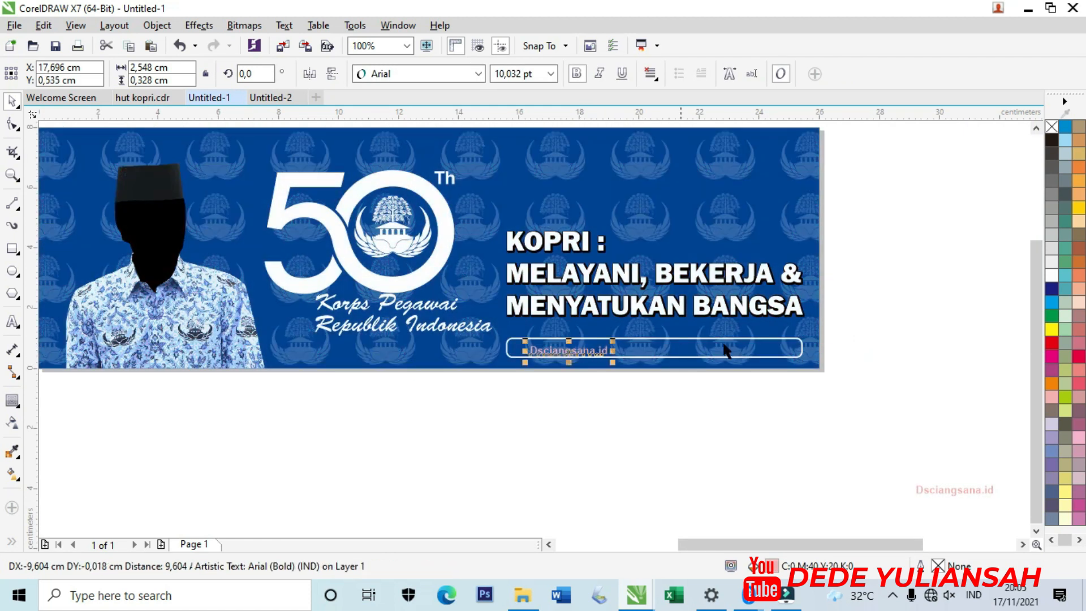
click(1049, 277)
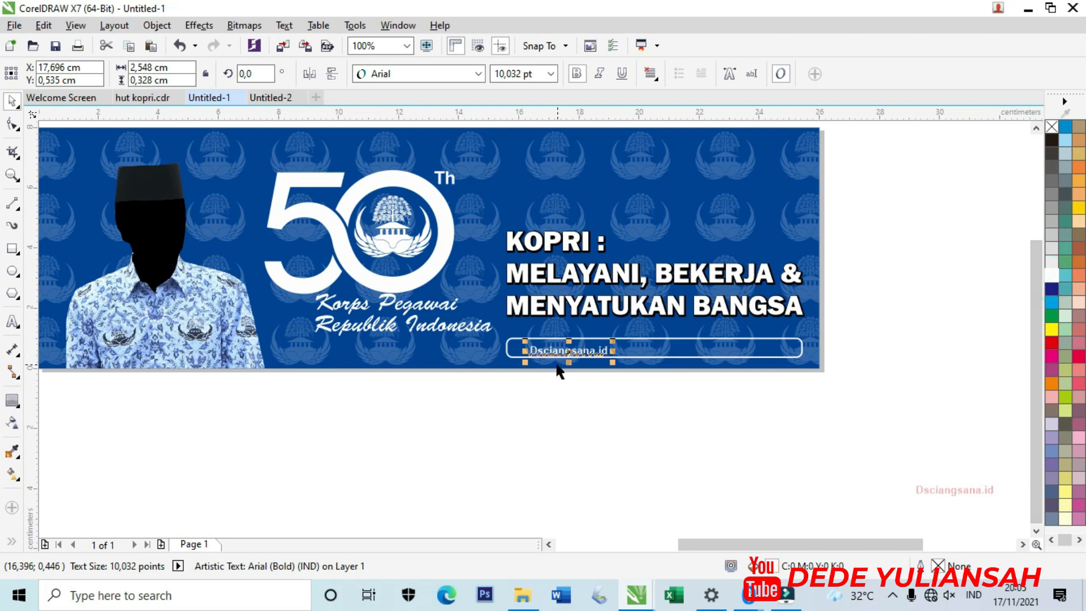
scroll(560, 364, up, 3)
Copy the white "Dsciangsana.id" text twice along the bar at a spacing of about 3.47 cm
drag(560, 359, 764, 355)
scroll(556, 345, down, 2)
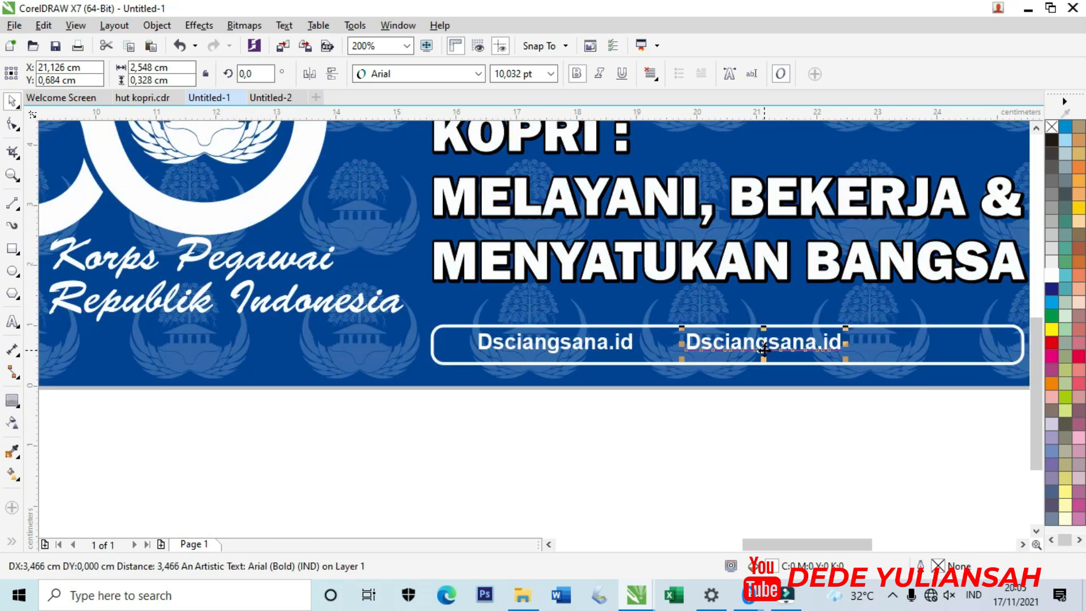
key(ctrl+d)
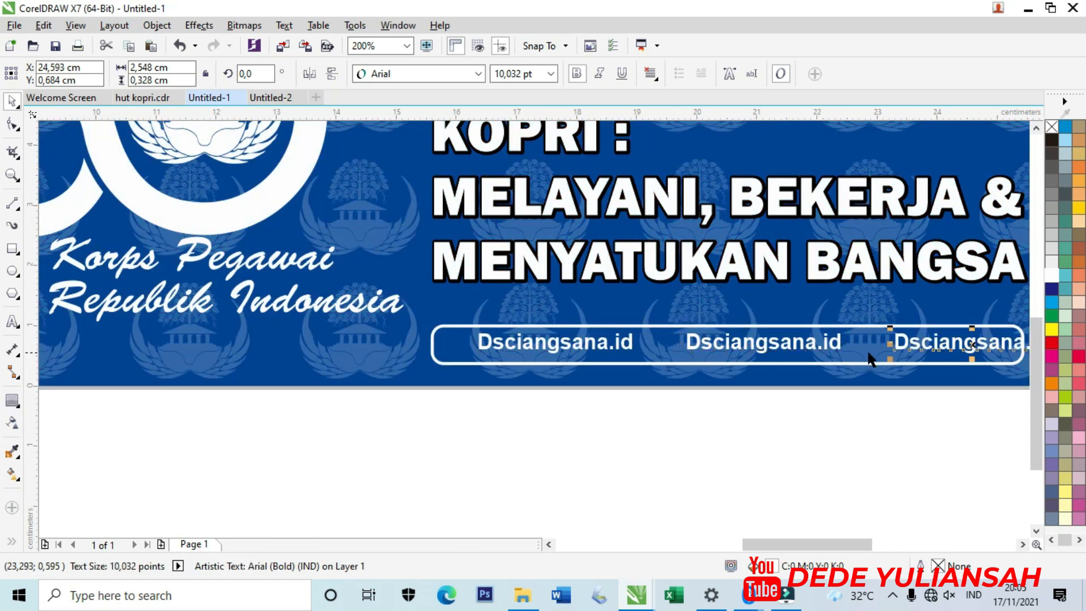
Select all three "Dsciangsana.id" texts and scale them down together to about 8.71 pt so they fit inside the bar
shift+click(817, 353)
scroll(606, 353, up, 2)
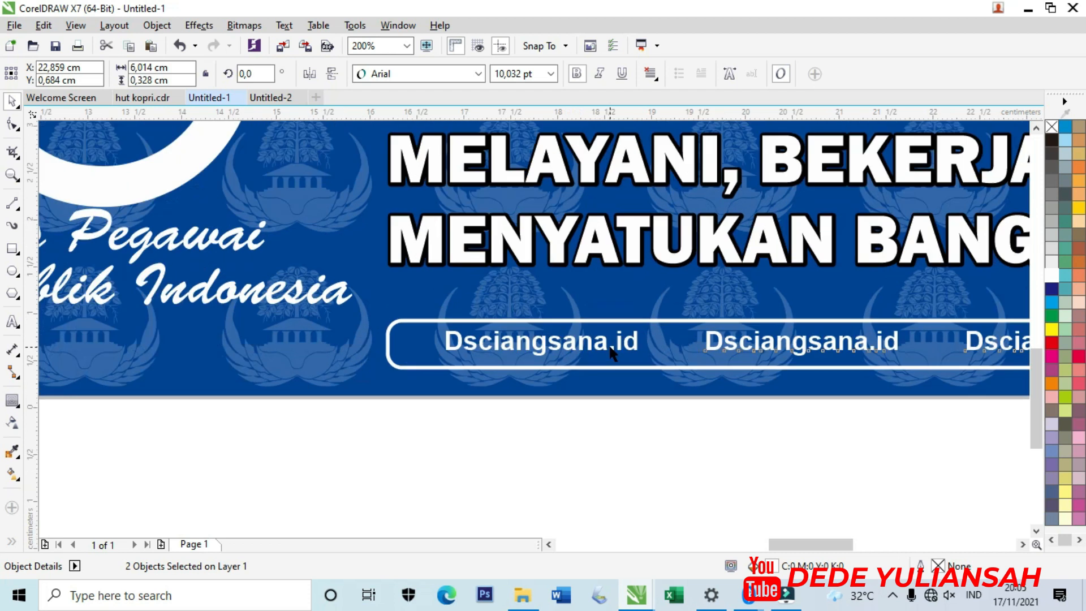
shift+click(604, 346)
drag(605, 347, 579, 347)
scroll(579, 348, down, 2)
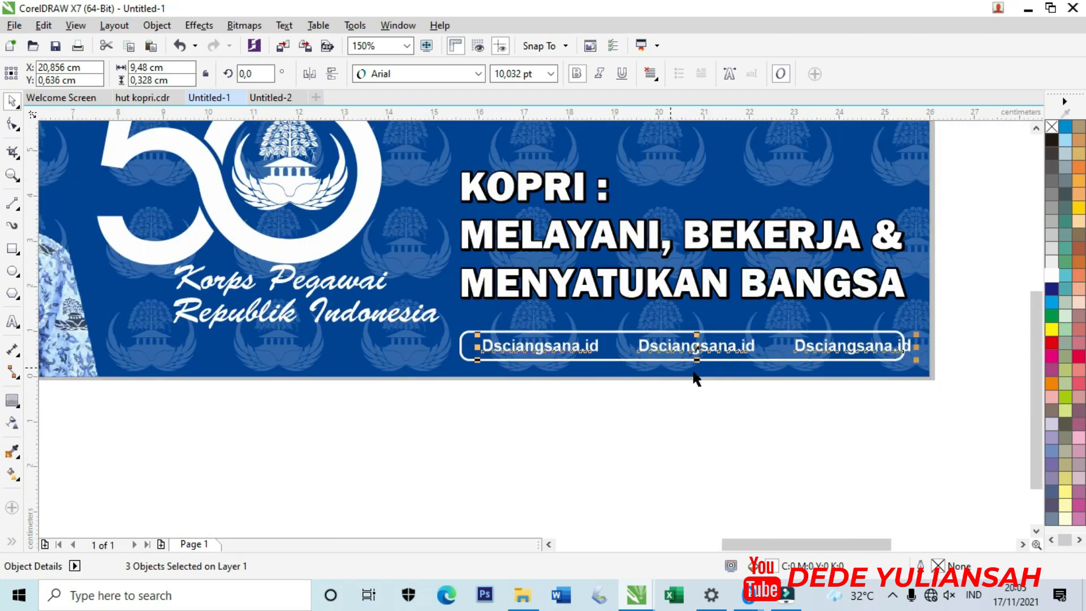
drag(916, 364, 901, 377)
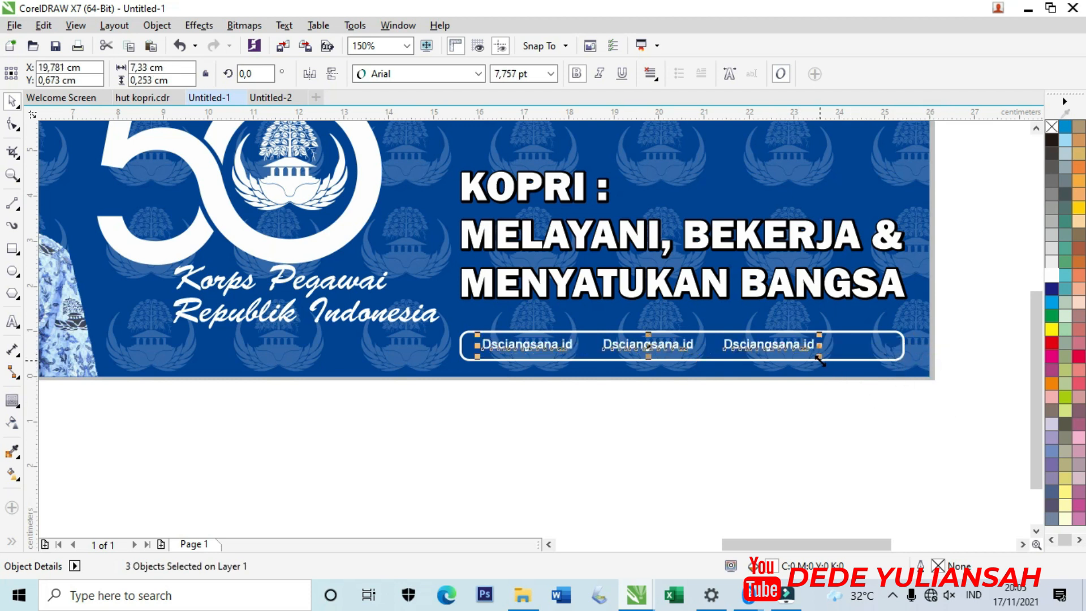
drag(820, 360, 935, 389)
click(866, 395)
Shift the last and middle "Dsciangsana.id" texts horizontally to adjust their spacing, with the middle one at about X 20.75 cm
scroll(852, 342, up, 4)
scroll(775, 345, down, 2)
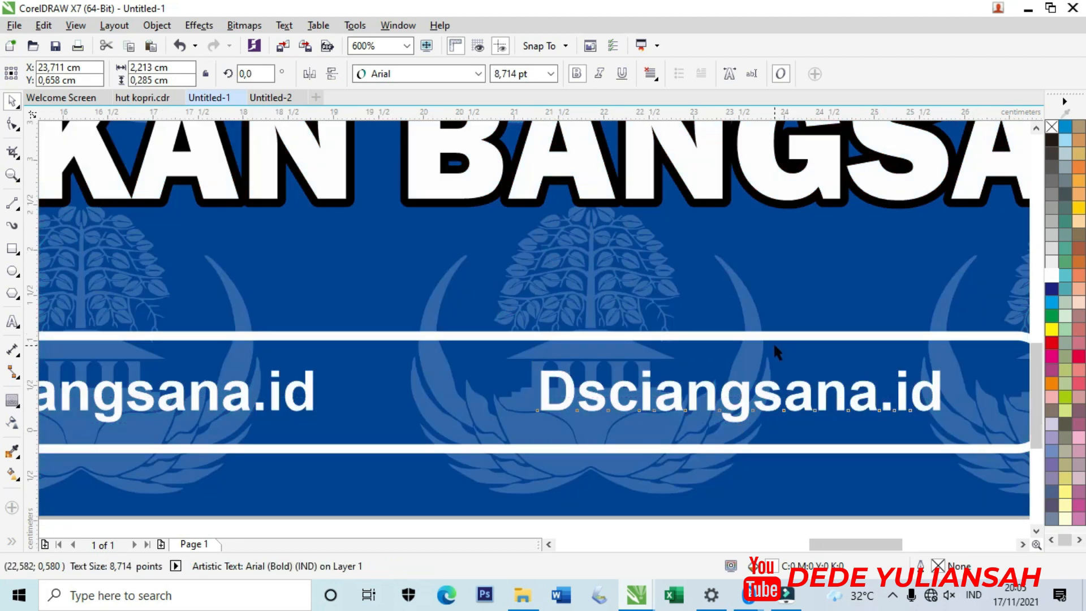
drag(857, 374, 873, 374)
drag(540, 374, 587, 373)
scroll(558, 373, down, 4)
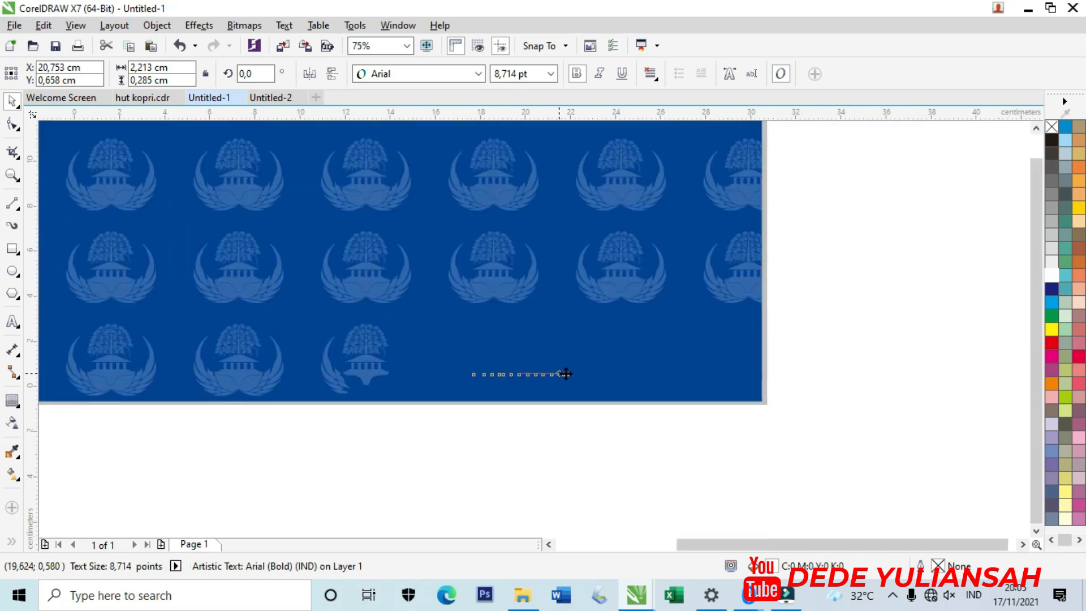
click(772, 333)
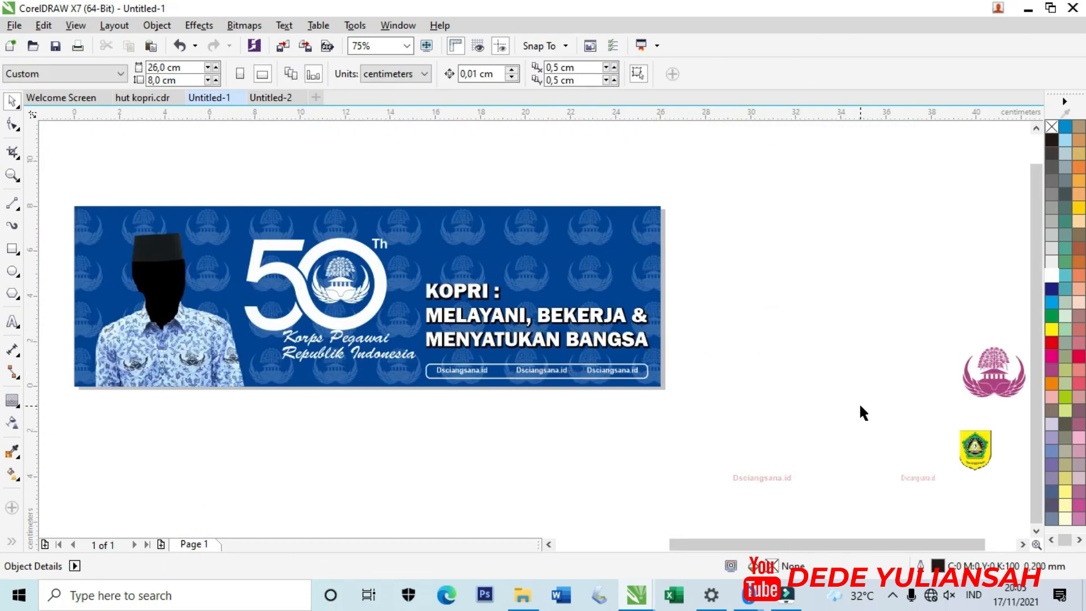
Place the yellow regional crest in the banner's upper corner above the portrait, at about X 1.15 cm, Y 6.71 cm
drag(974, 454, 100, 234)
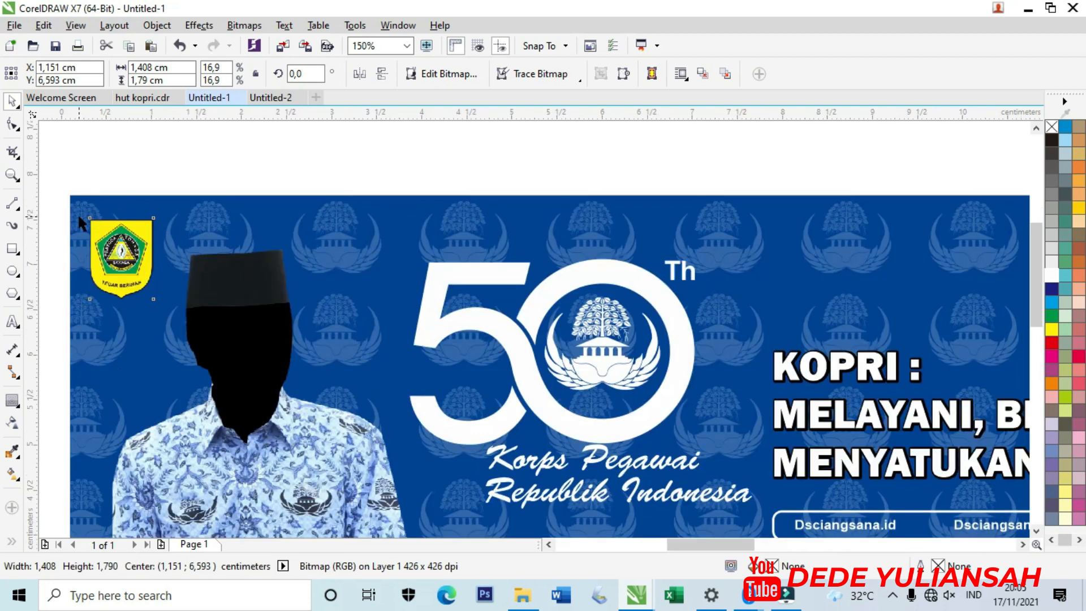
scroll(77, 213, up, 3)
drag(200, 249, 200, 239)
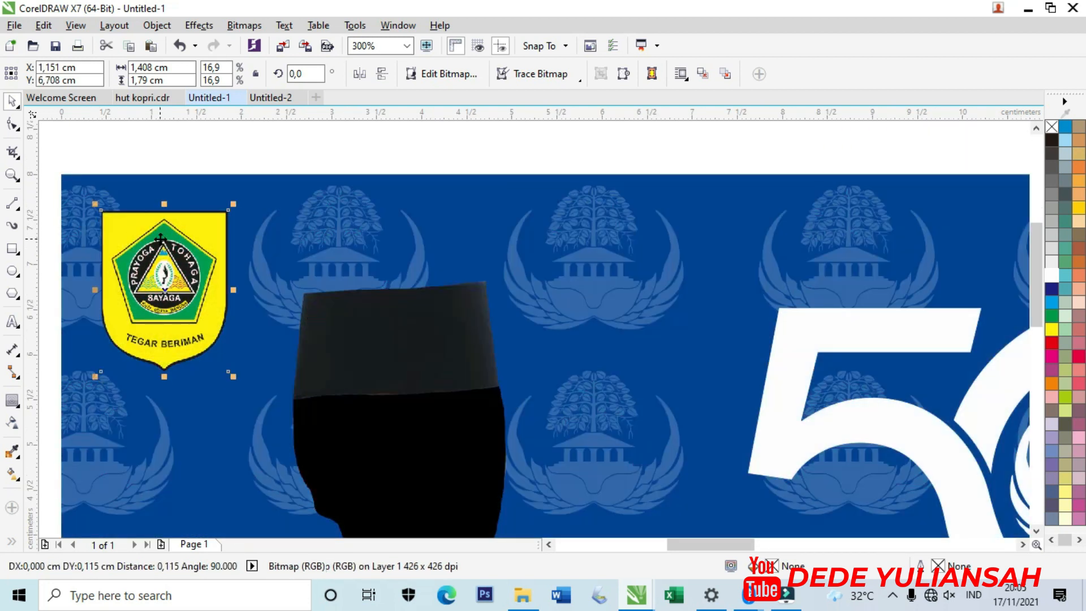
scroll(199, 237, down, 3)
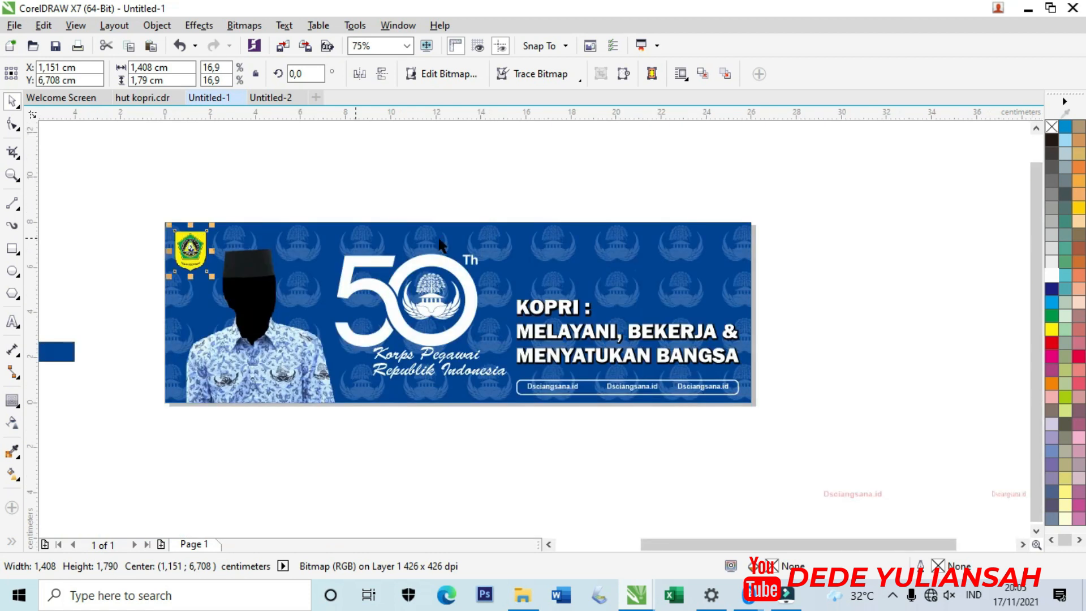
click(877, 251)
Place the magenta KOPRI emblem above the end of the slogan and enlarge it to about 3.57 x 2.85 cm
scroll(633, 281, down, 2)
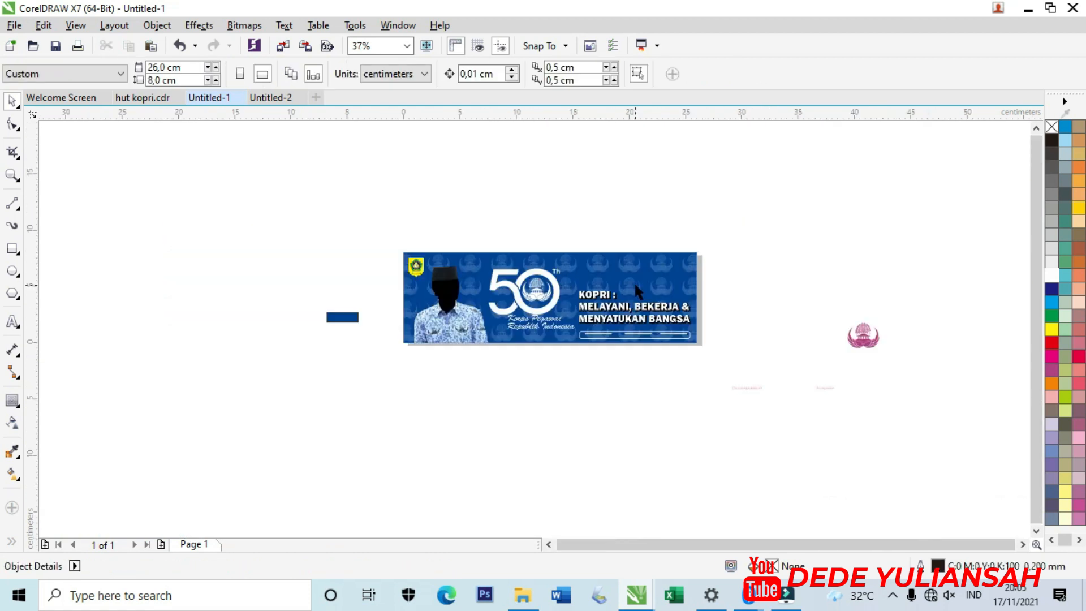
drag(870, 333, 670, 278)
scroll(681, 277, up, 2)
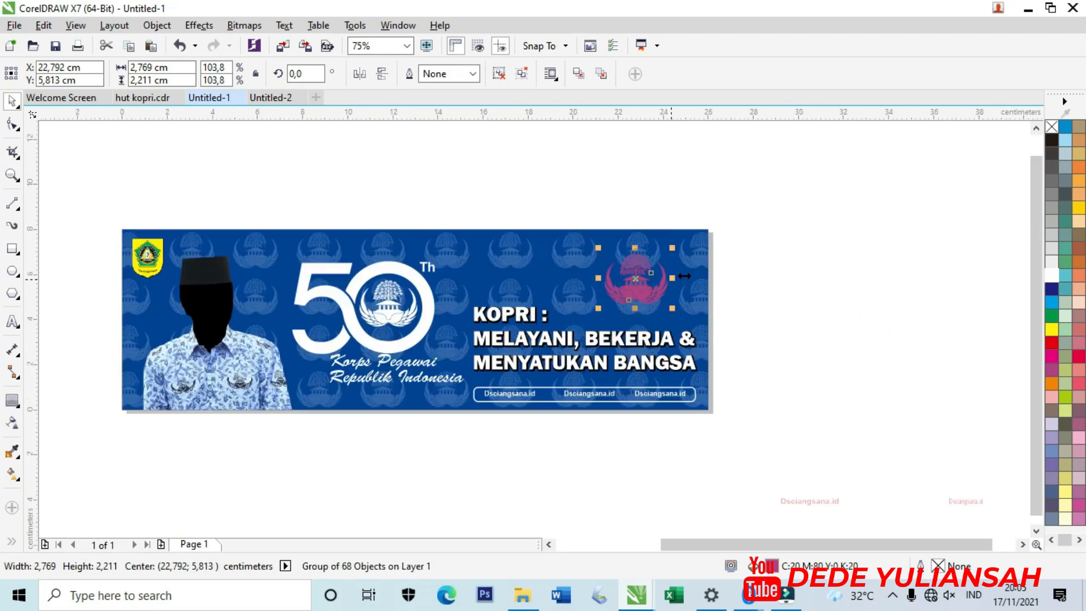
drag(660, 286, 608, 320)
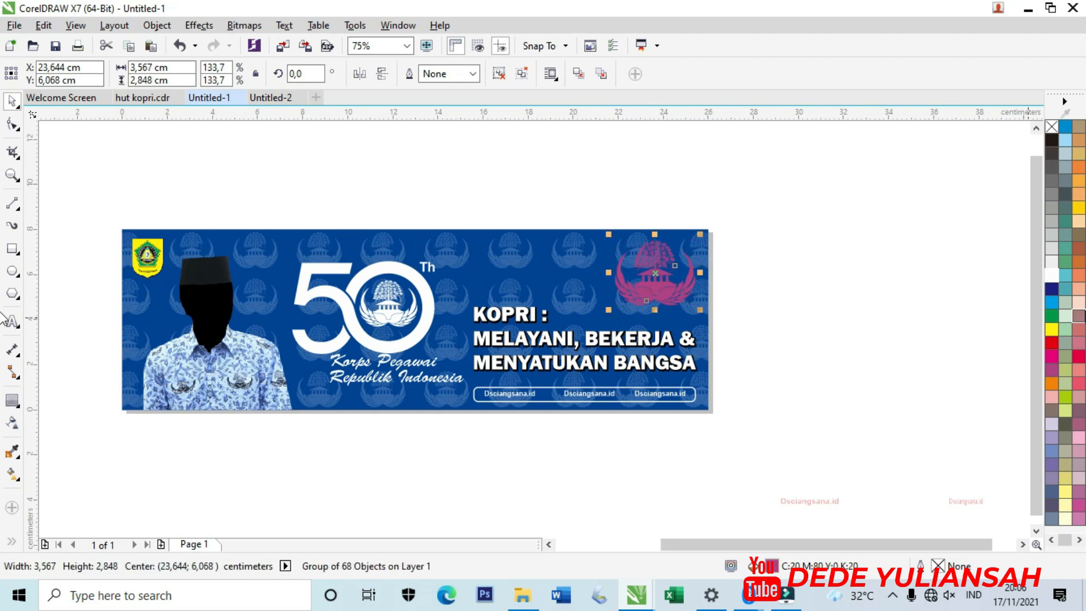
Recolour the KOPRI emblem above the slogan white and move it to about X 23.46 cm, Y 5.96 cm
click(1052, 275)
scroll(632, 284, up, 2)
drag(673, 286, 664, 291)
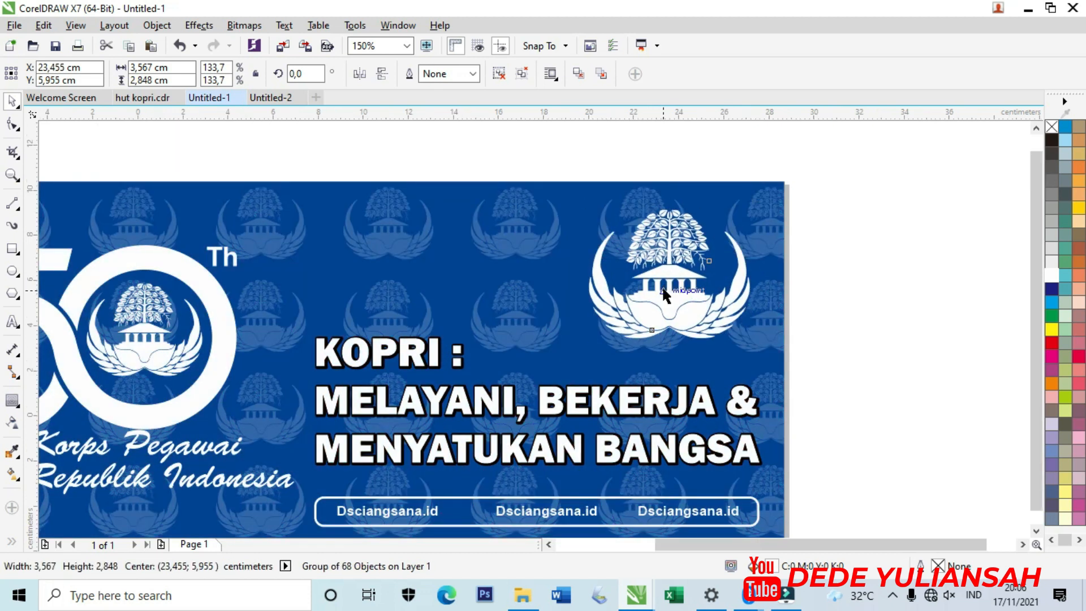
scroll(660, 286, down, 2)
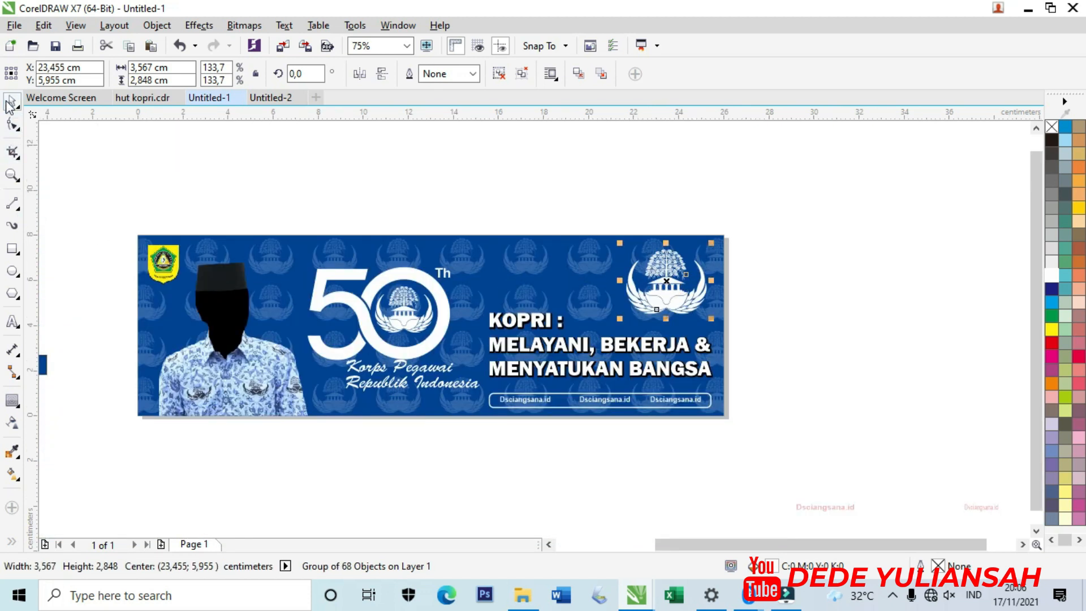
click(218, 155)
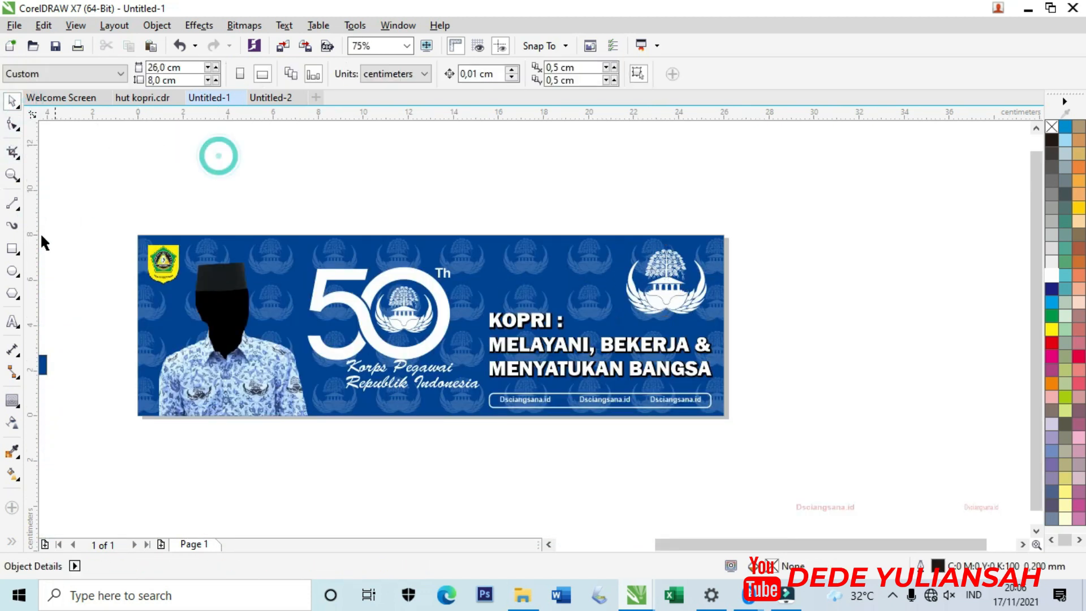
Review the finished banner up close and examine the two banners and the square poster in hut kopri.cdr
click(8, 177)
drag(132, 242, 656, 425)
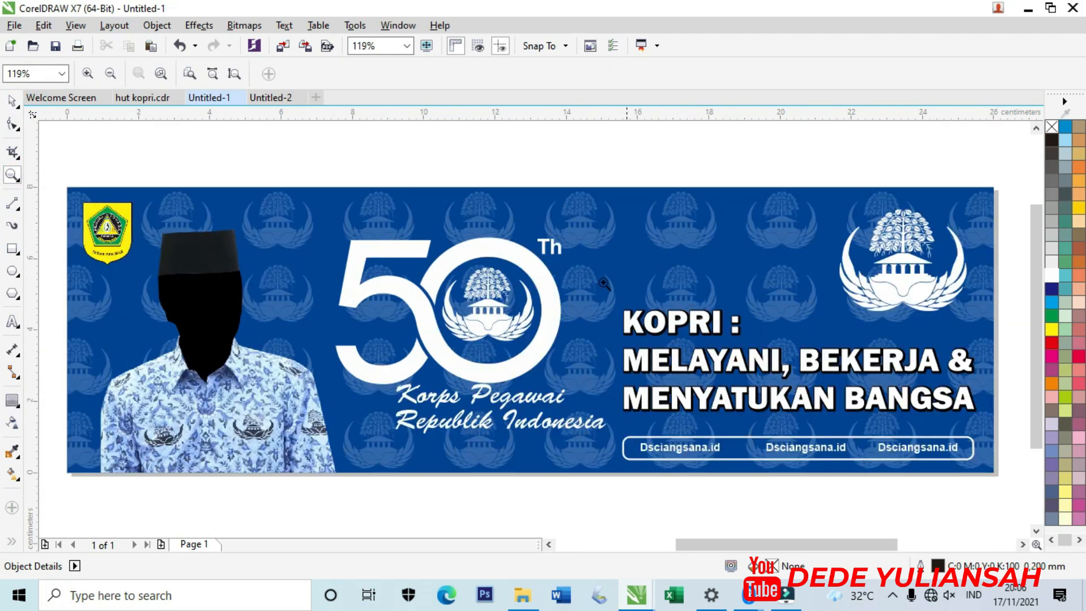
click(141, 102)
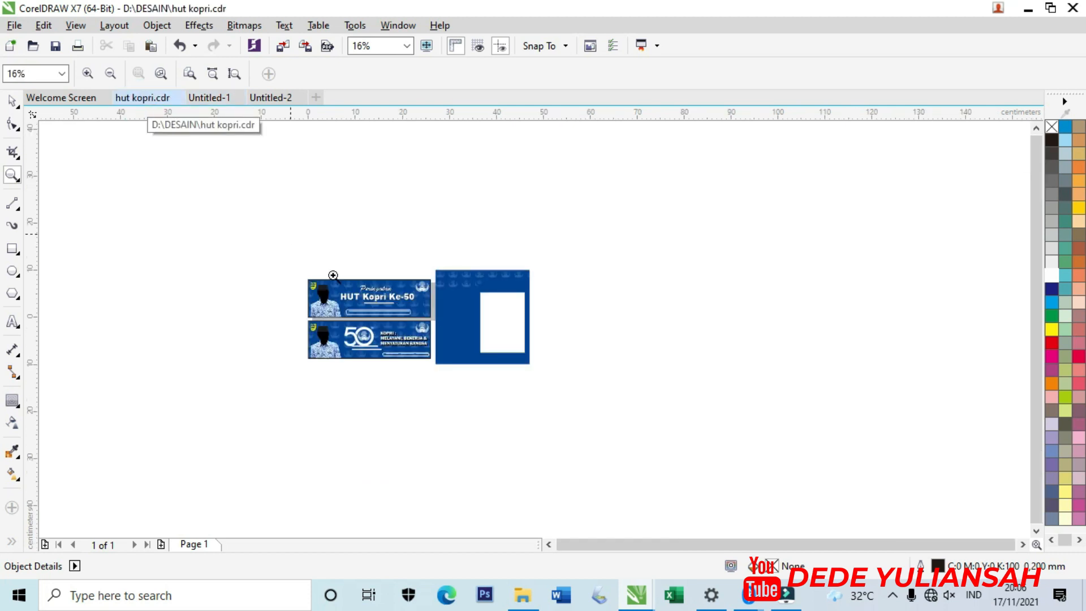
drag(293, 244, 434, 323)
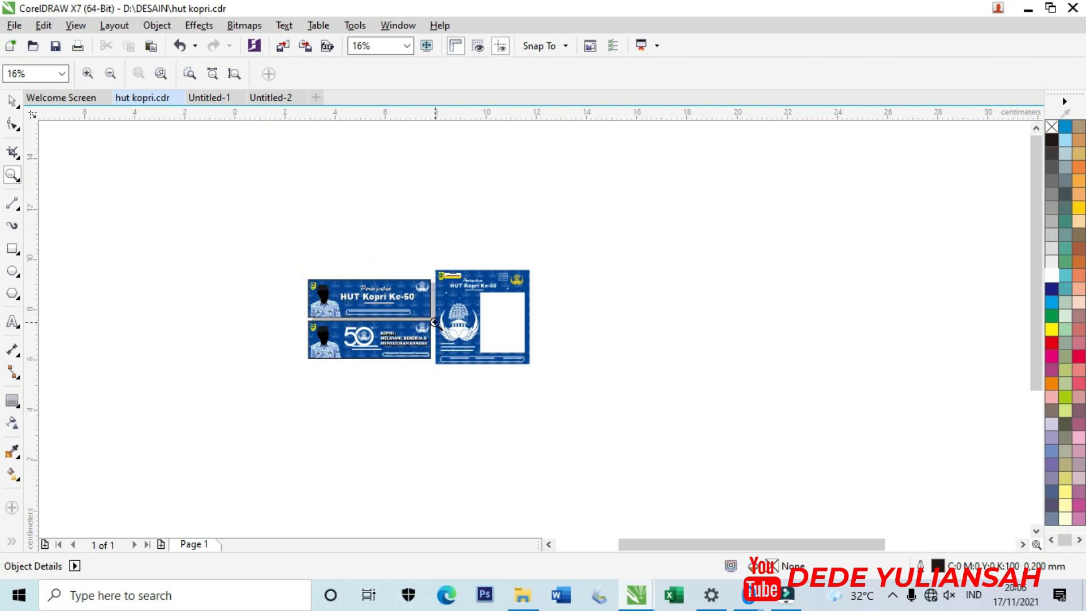
drag(226, 320, 899, 524)
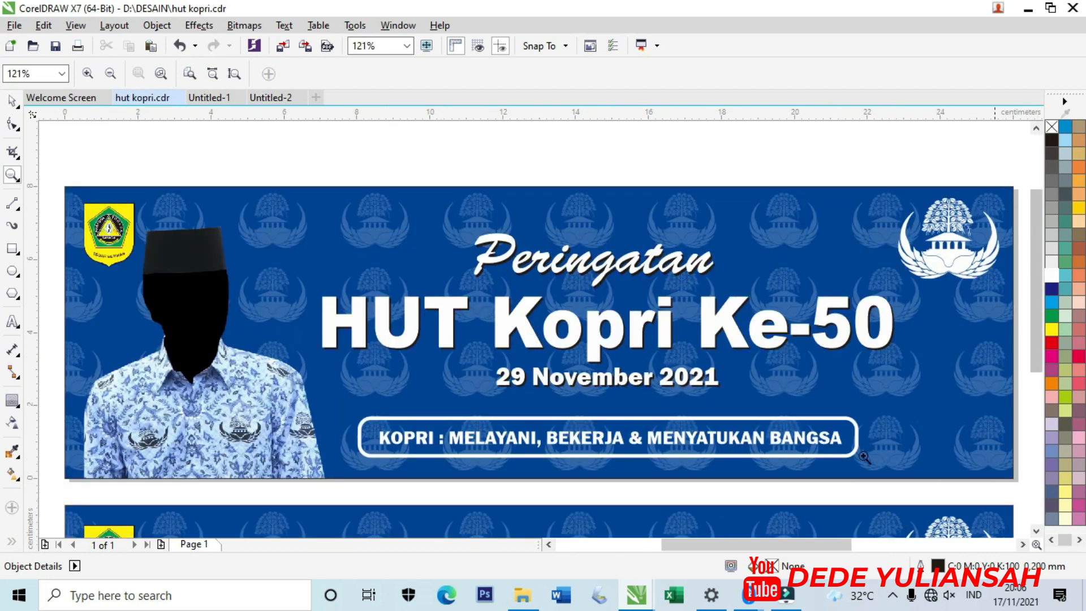
right_click(346, 238)
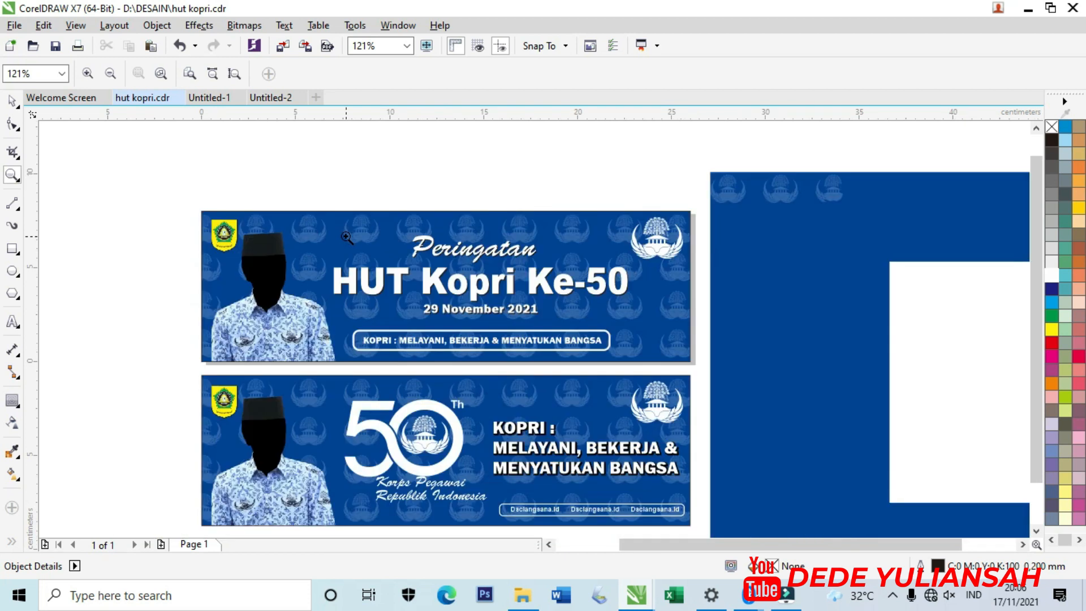
drag(178, 366, 697, 528)
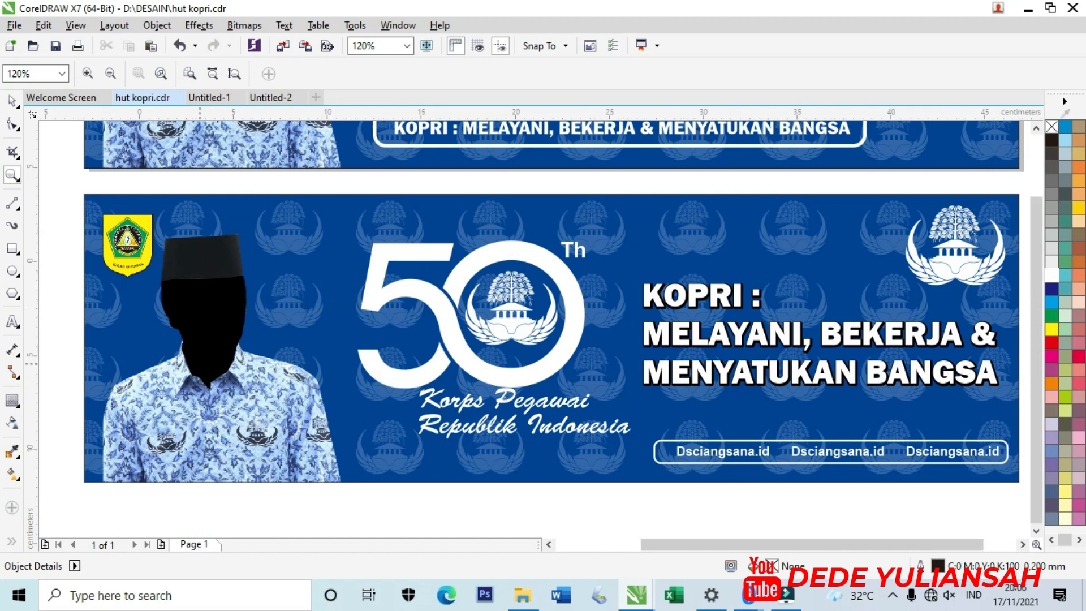
scroll(200, 365, down, 3)
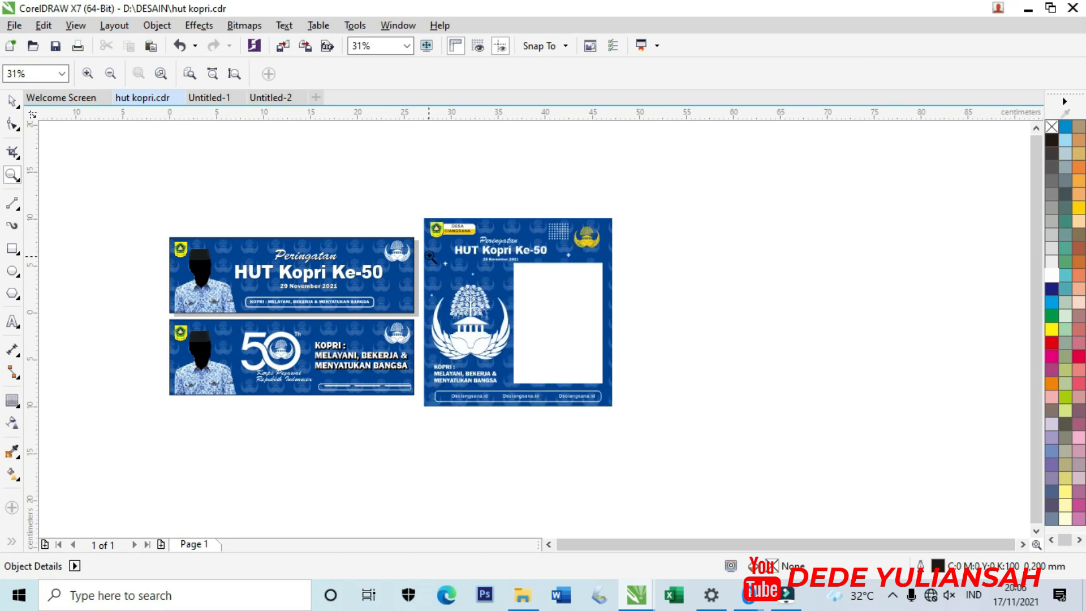
drag(419, 206, 639, 438)
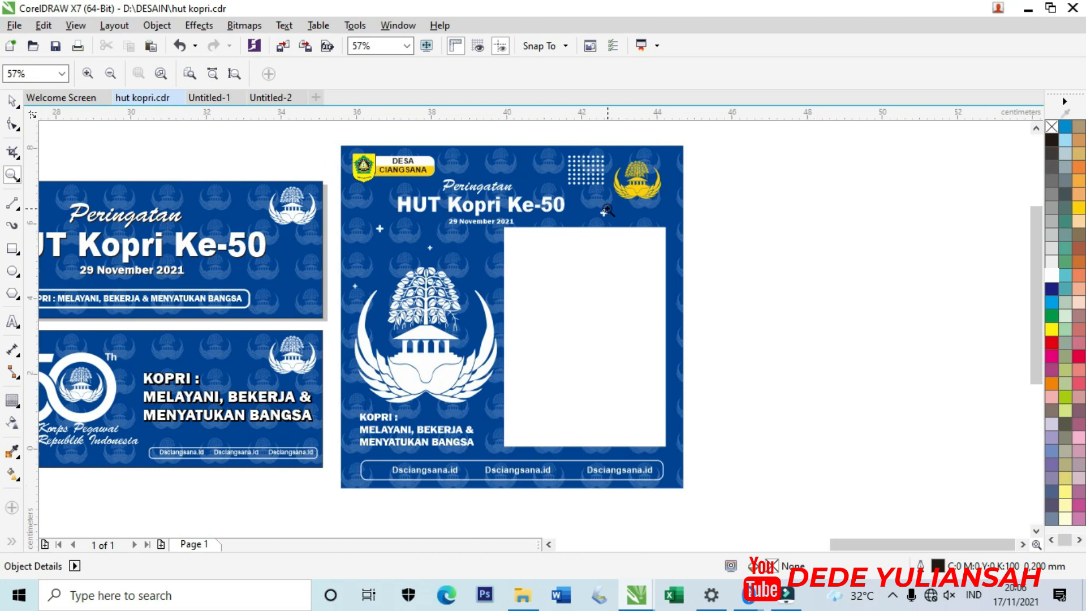
scroll(607, 211, up, 2)
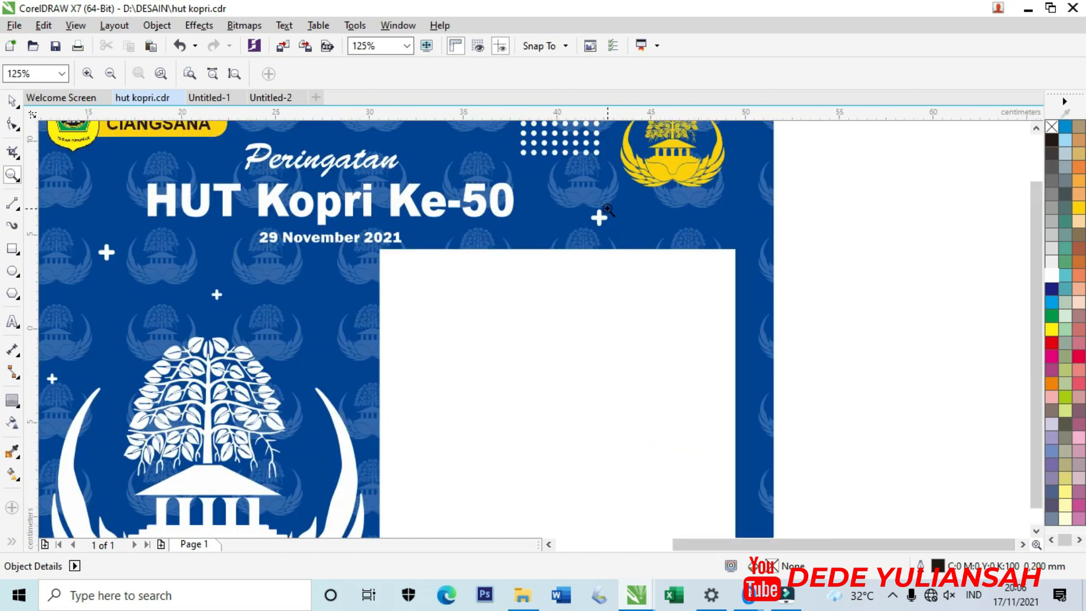
scroll(608, 210, down, 2)
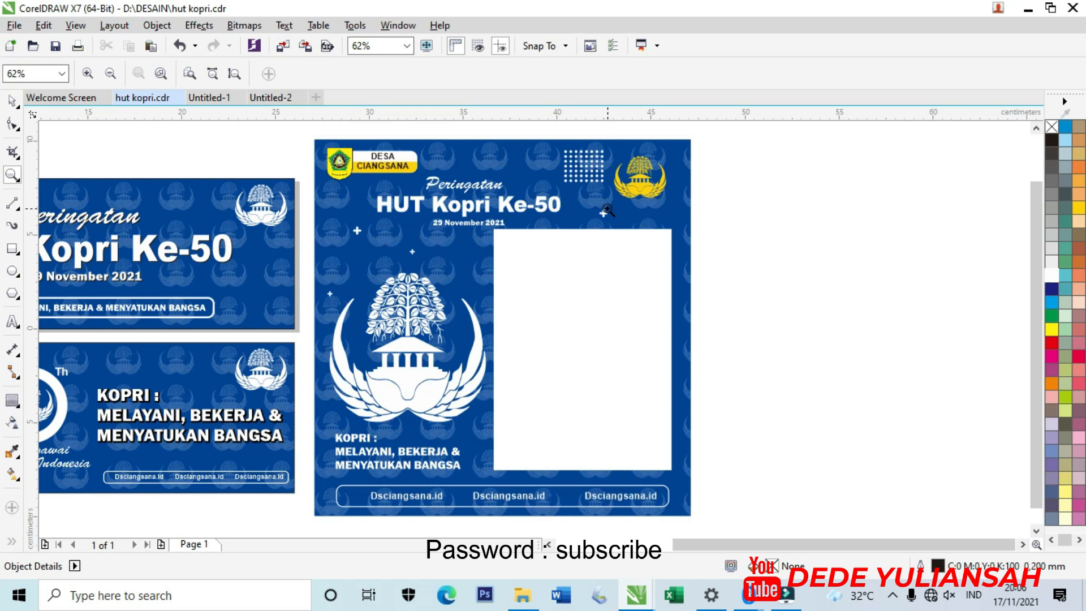
Add the label "BANNER" in Arial above the upper banner and enlarge it to about 45 pt
click(12, 105)
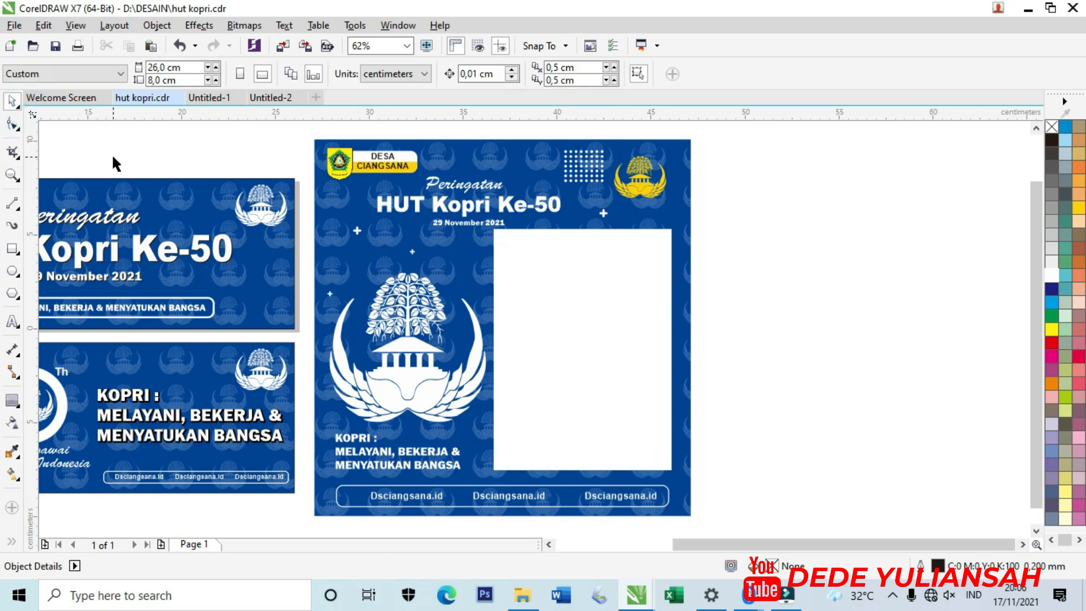
click(11, 321)
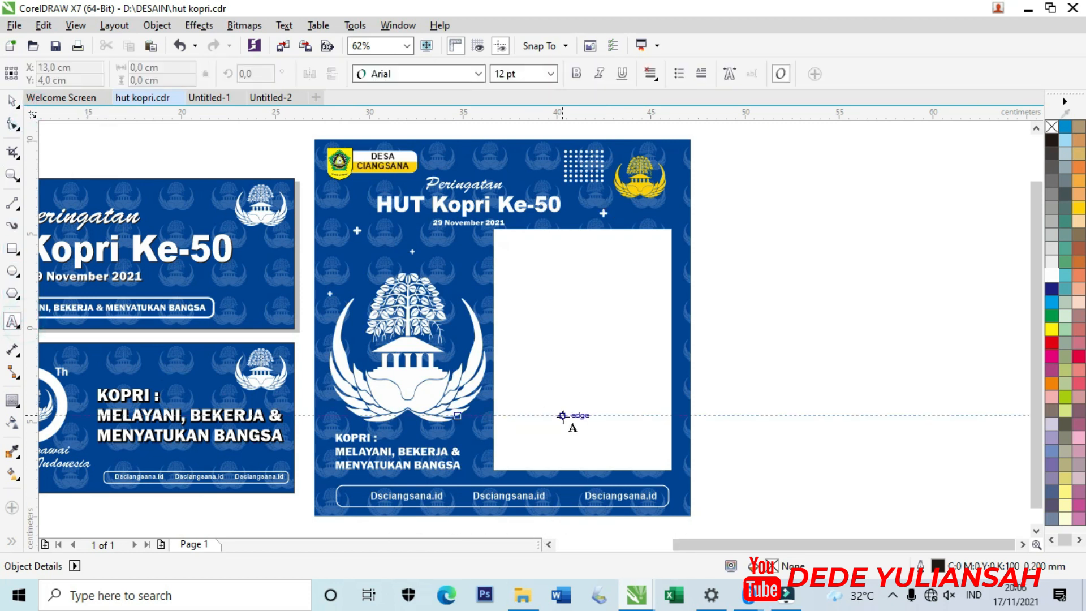
scroll(533, 410, down, 2)
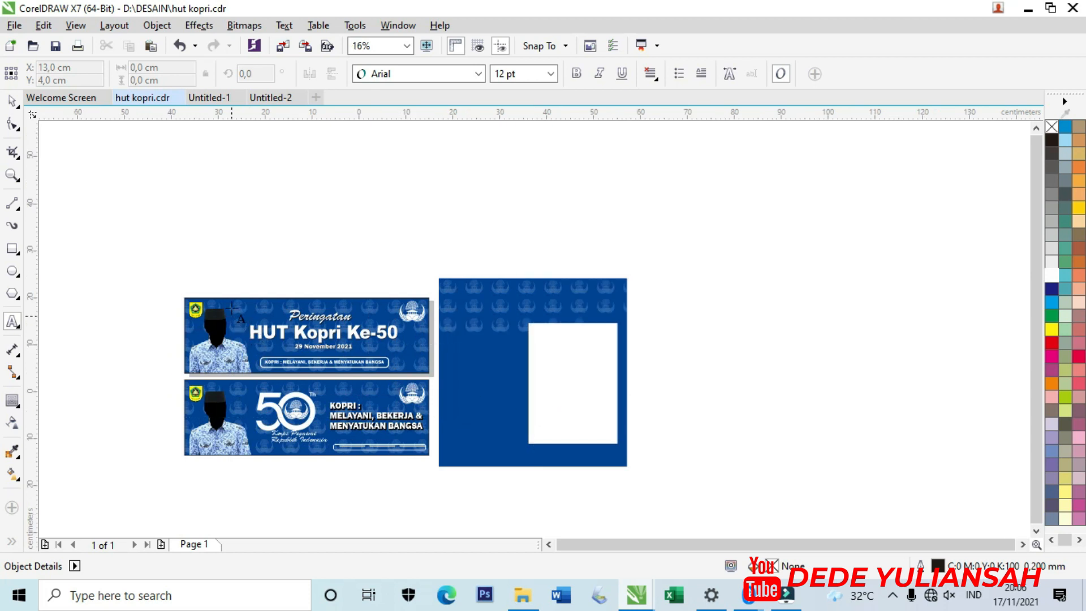
scroll(239, 294, up, 2)
scroll(314, 275, down, 2)
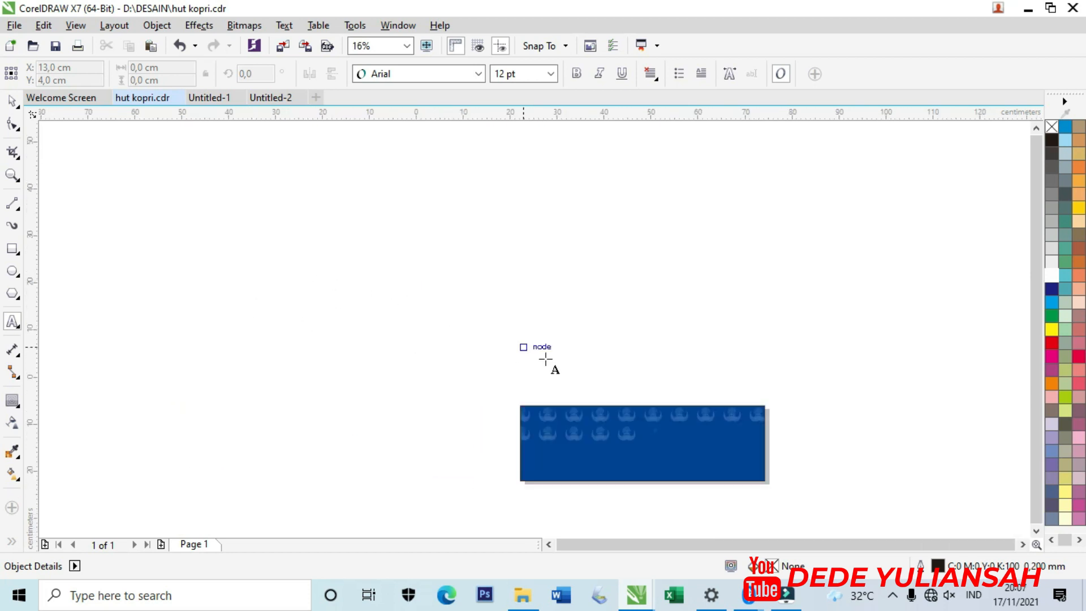
scroll(505, 356, up, 2)
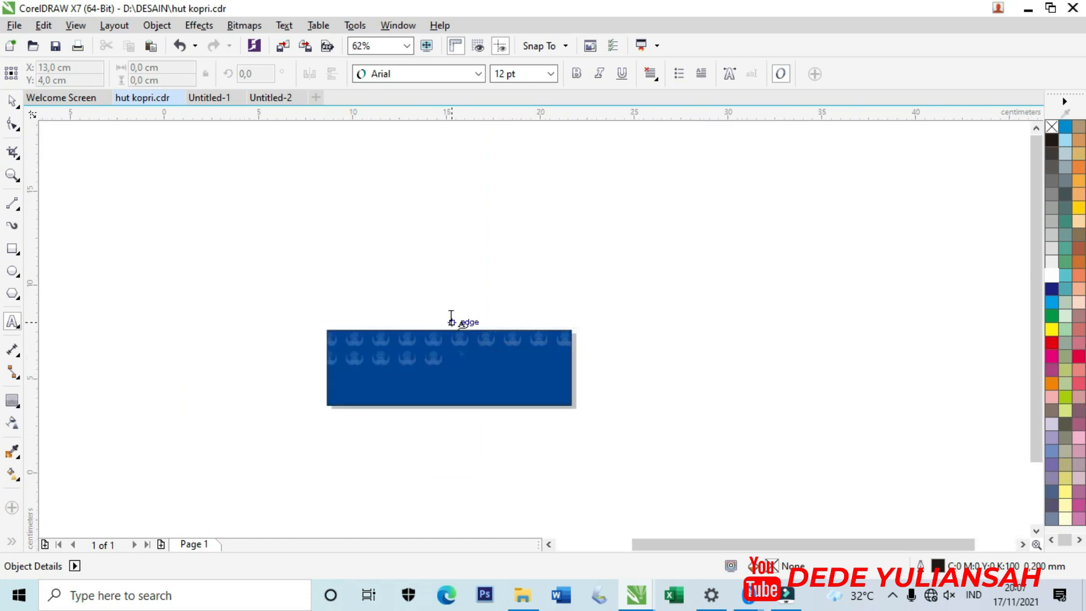
click(303, 286)
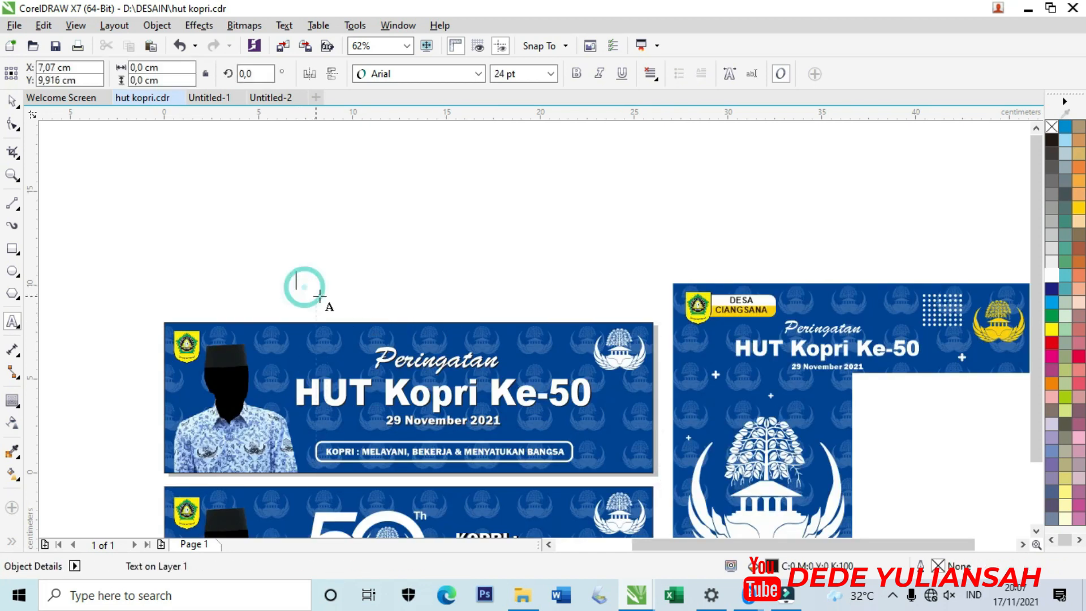
text(BANNER)
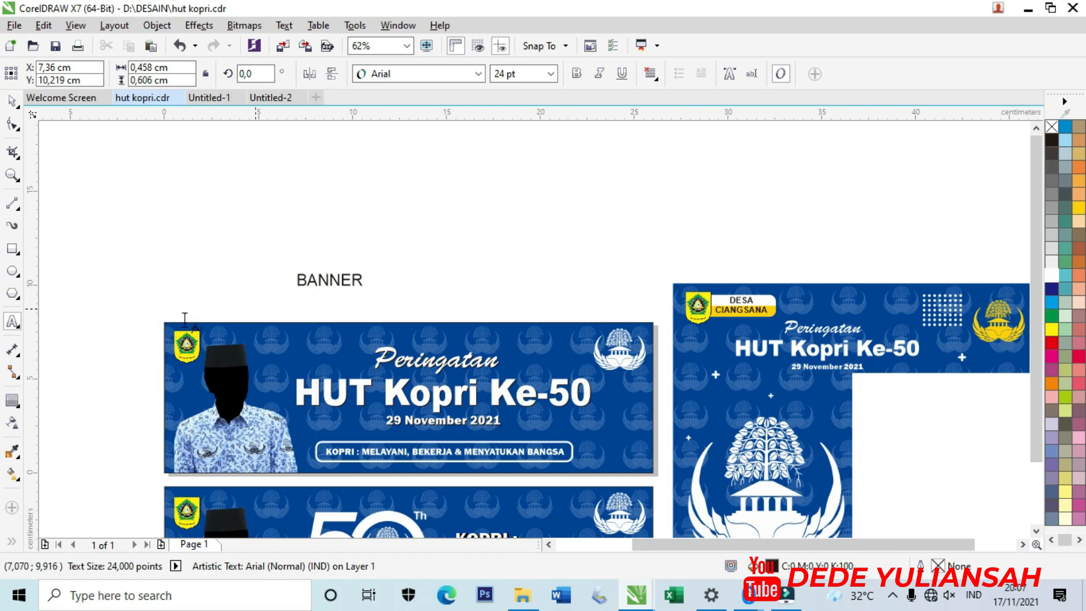
click(11, 101)
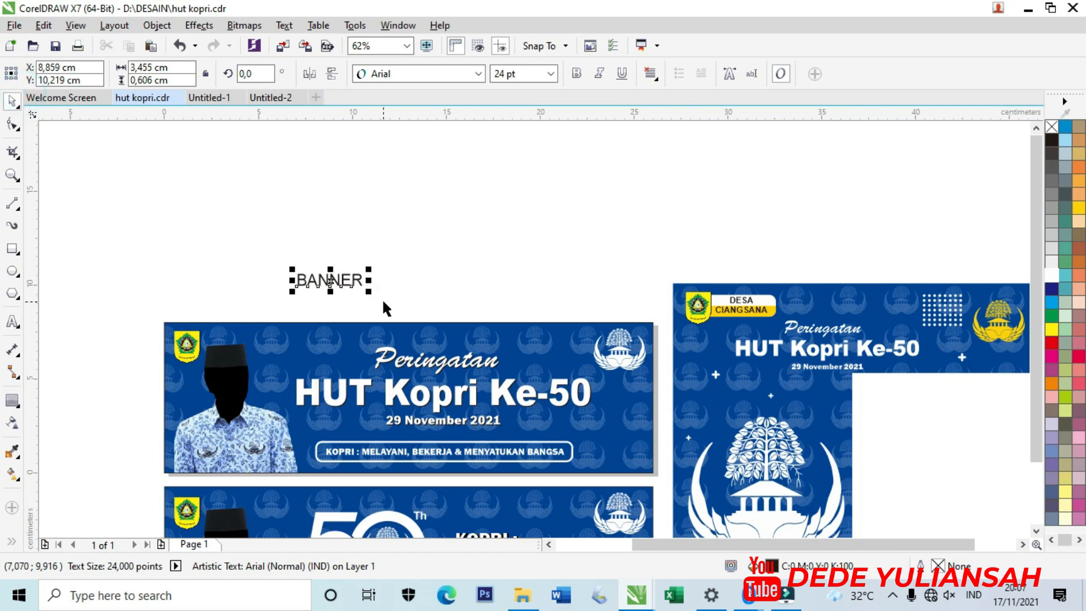
drag(371, 294, 426, 315)
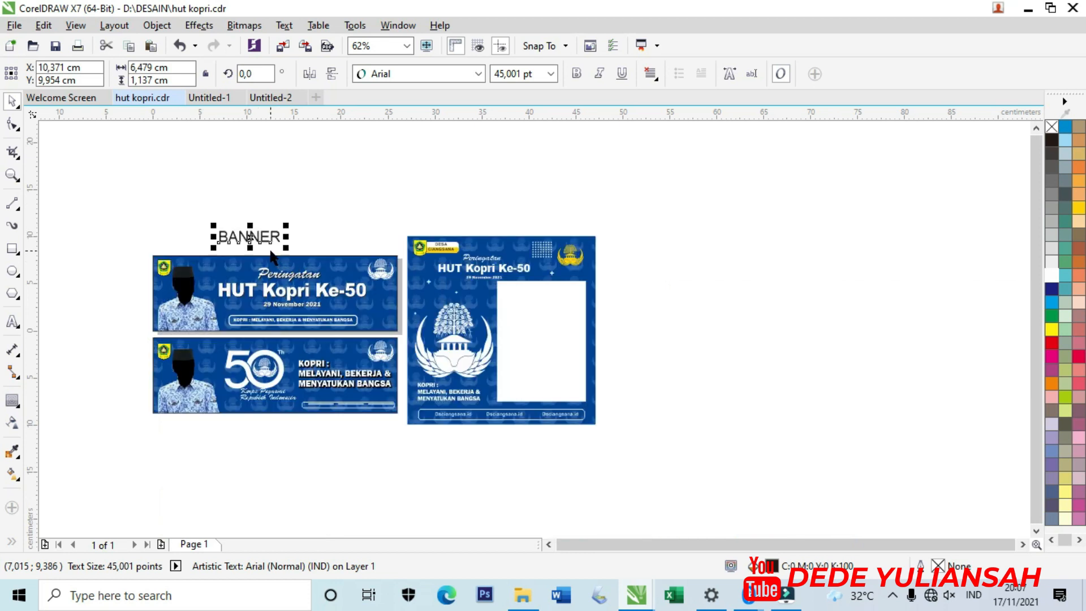
Place a copy of the BANNER label above the square poster, at about X 37.09 cm, Y 11.09 cm
drag(263, 240, 509, 226)
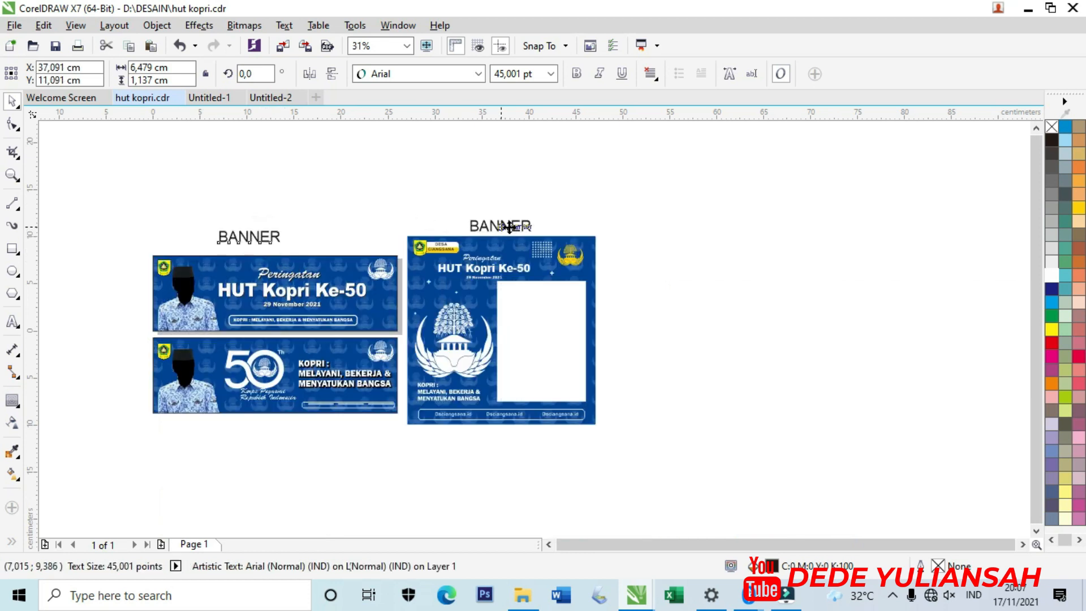
scroll(509, 227, up, 1)
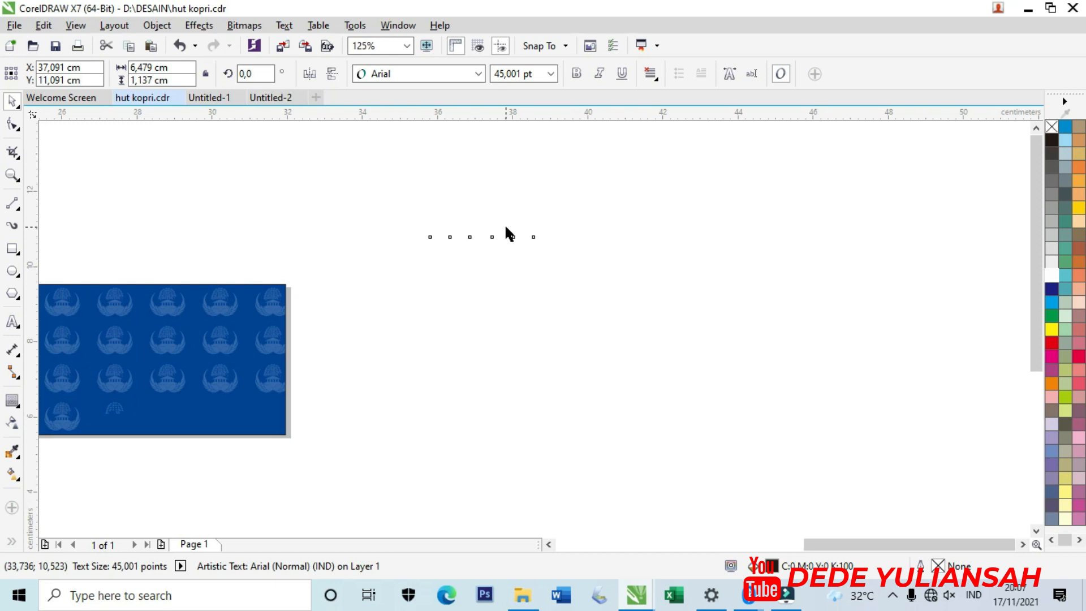
key(Escape)
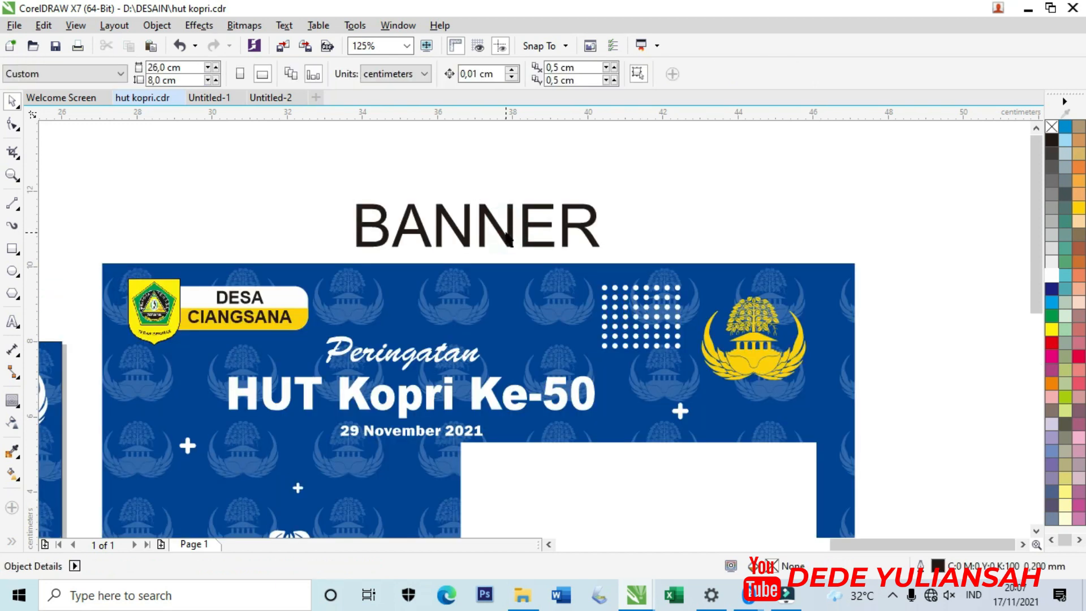
Change the text of the label above the square poster to "TWIBBON" and bring all the designs into view
double_click(505, 234)
key(ctrl+a)
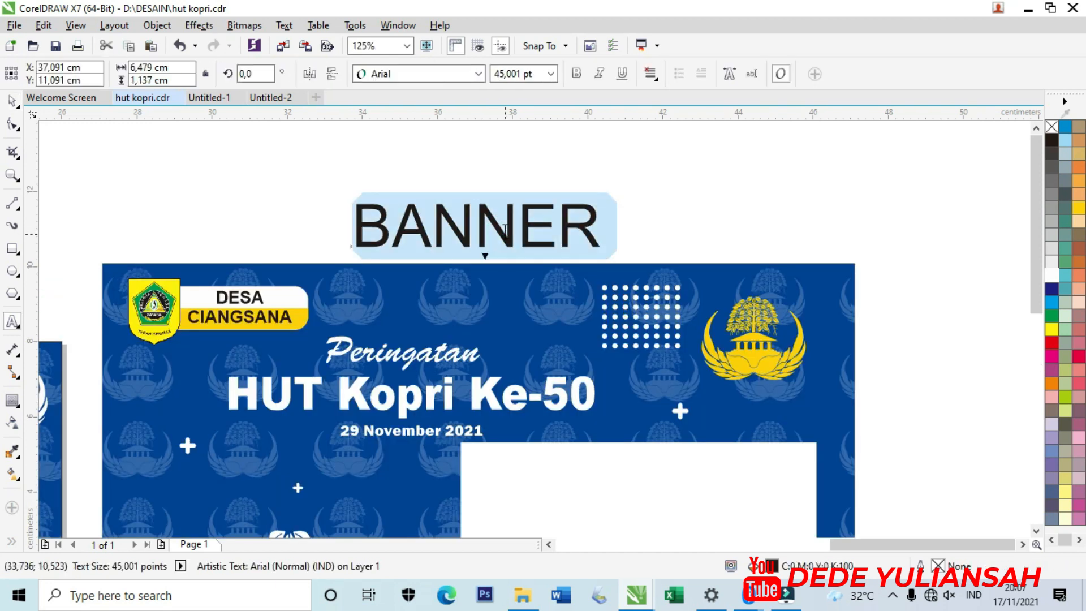
text(TWIBBO)
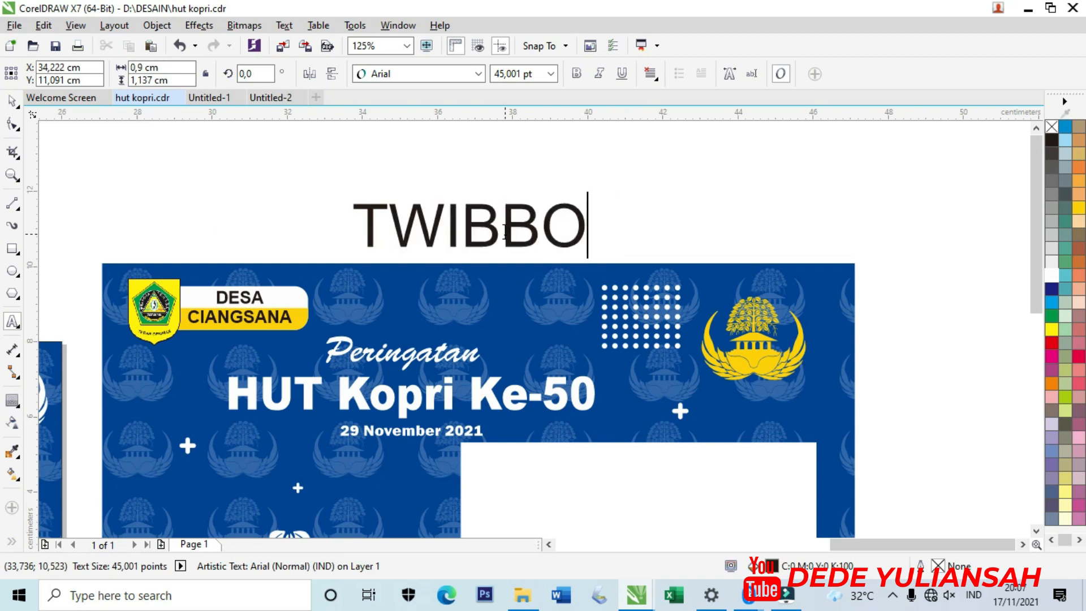
text(N)
key(ctrl+space)
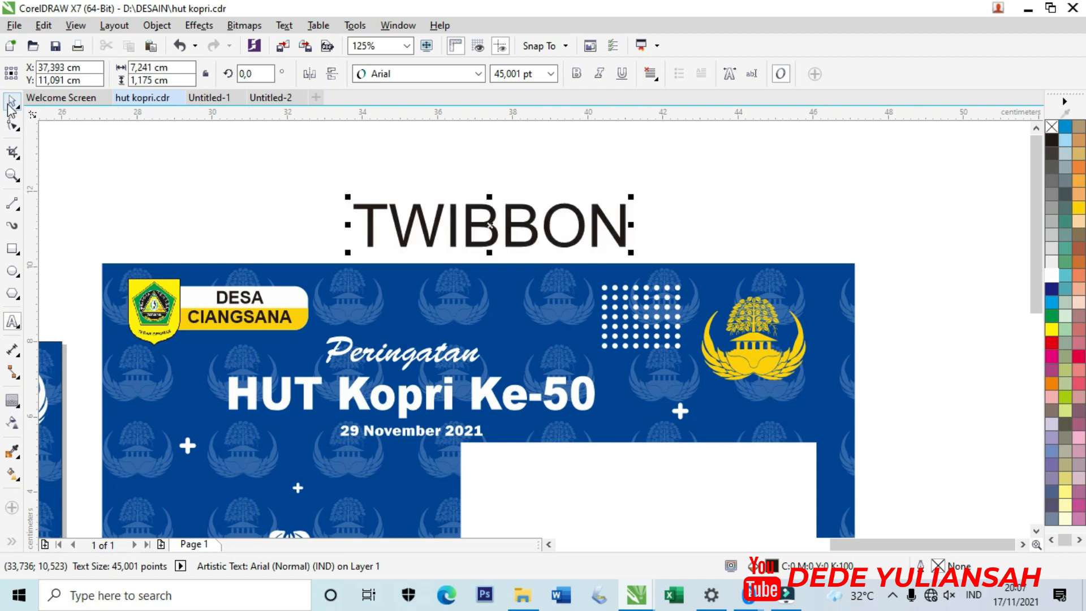
click(196, 176)
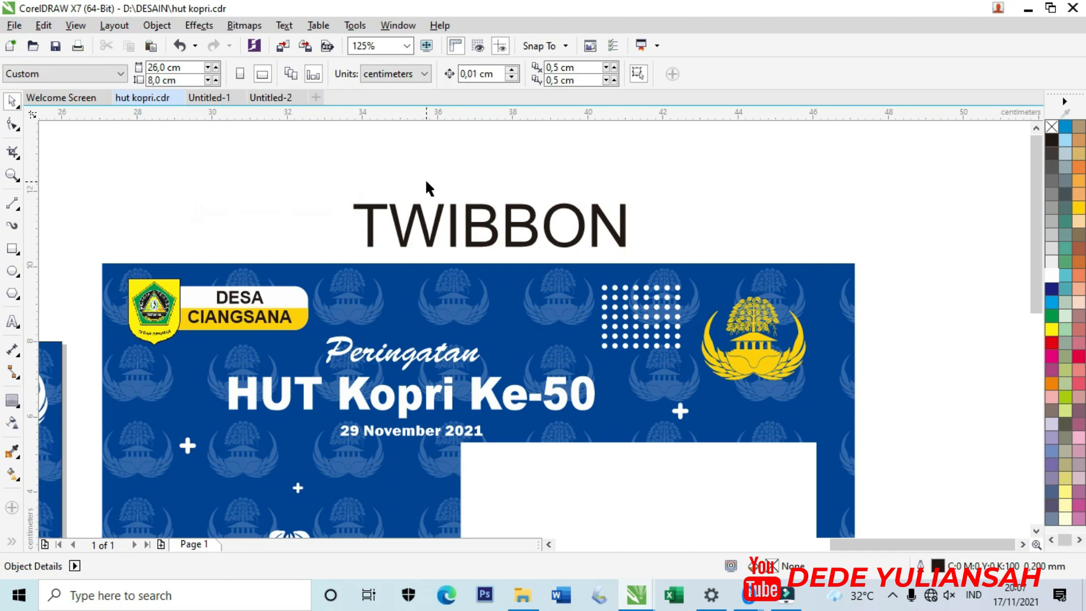
scroll(425, 180, down, 3)
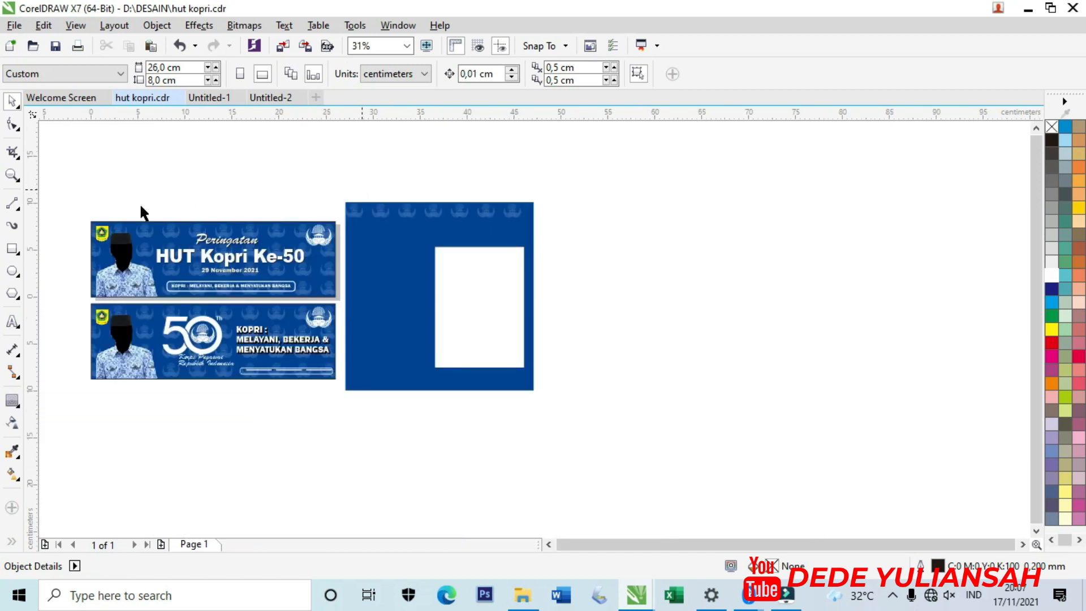
click(22, 177)
drag(64, 172, 553, 422)
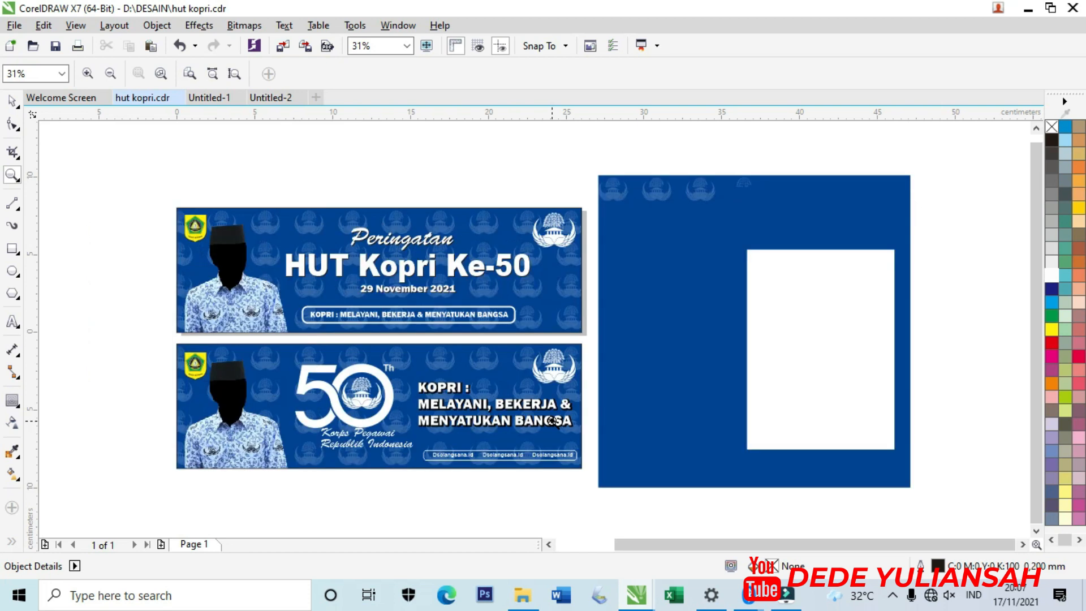